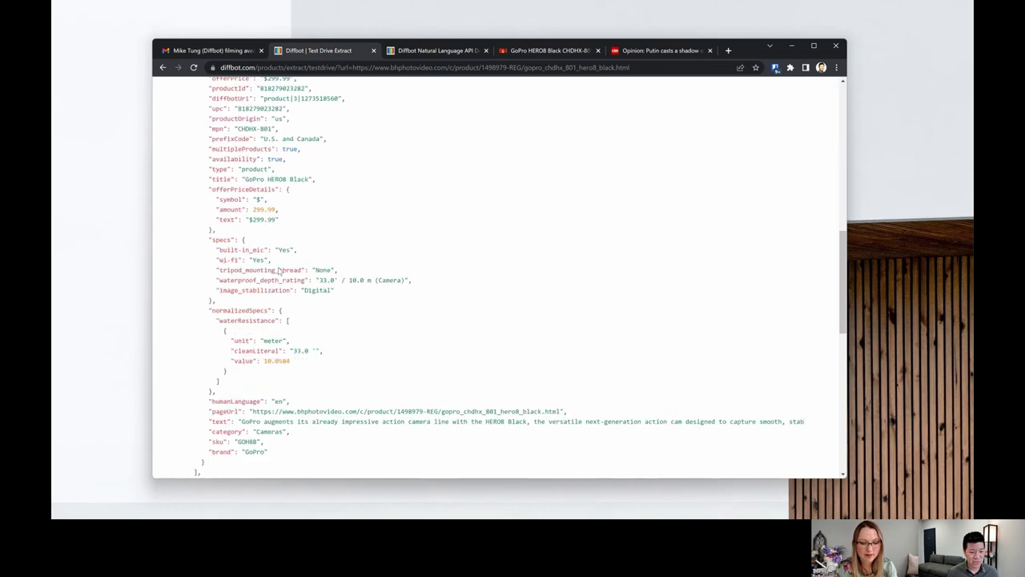
Step: Compare the visual and JSON views of the extracted GoPro HERO8 Black product data, including its full text and specs
{"action": "scroll", "coordinate": [213, 132], "scroll_direction": "up", "scroll_amount": 9}
{"action": "left_click", "coordinate": [206, 112]}
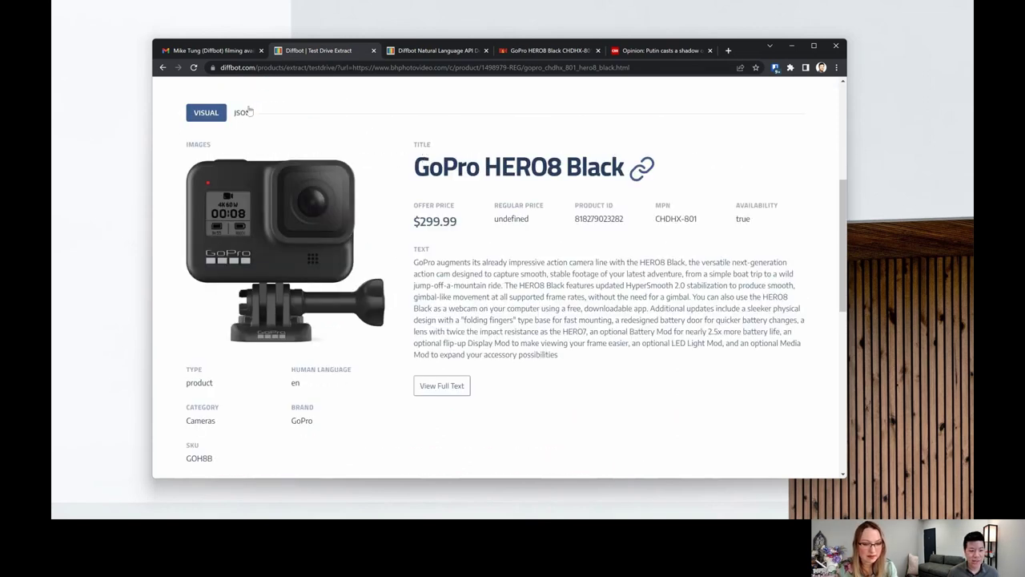
{"action": "left_click", "coordinate": [242, 112]}
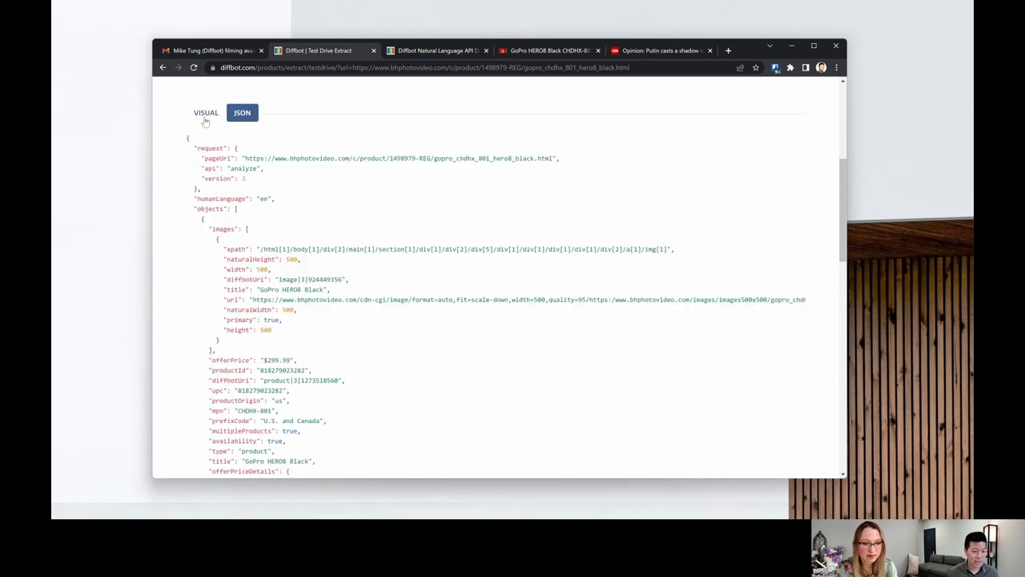
{"action": "left_click", "coordinate": [206, 112]}
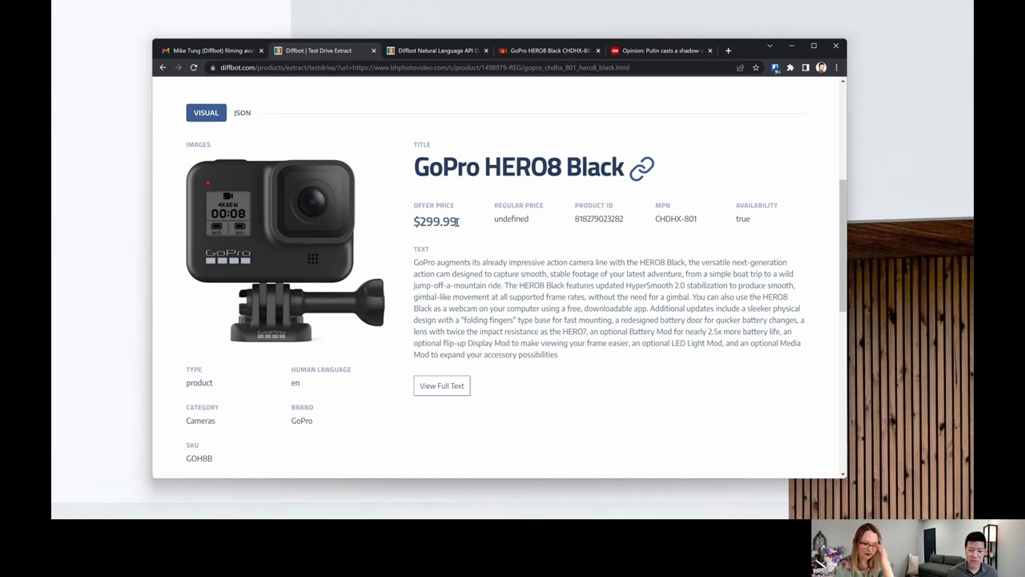
{"action": "left_click", "coordinate": [447, 385]}
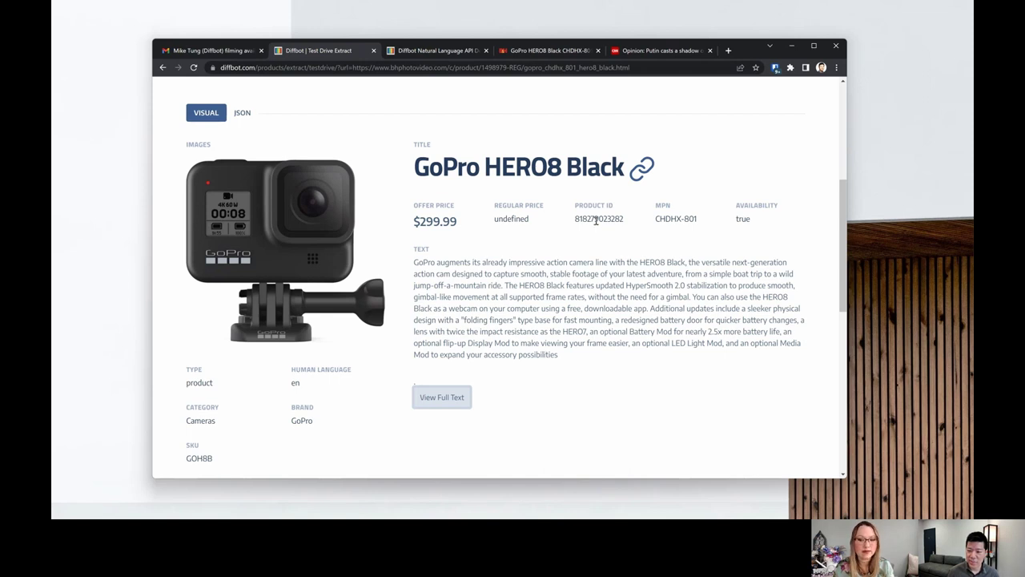
{"action": "left_click", "coordinate": [240, 113]}
{"action": "scroll", "coordinate": [259, 291], "scroll_direction": "down", "scroll_amount": 5}
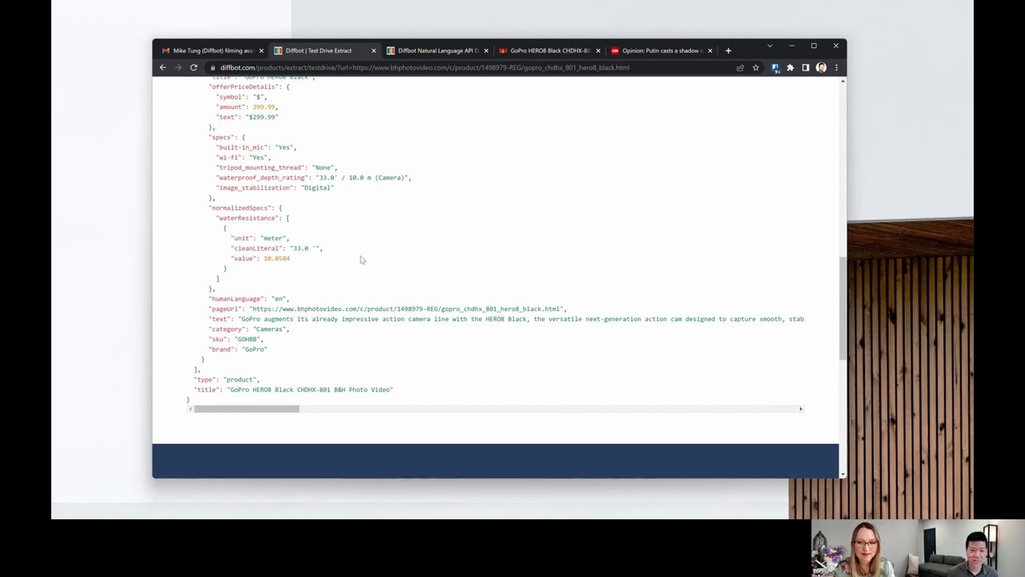
Step: Run Test Drive Extract on the URL of the open CNN opinion article about Macron's reelection bid
{"action": "scroll", "coordinate": [362, 260], "scroll_direction": "up", "scroll_amount": 15}
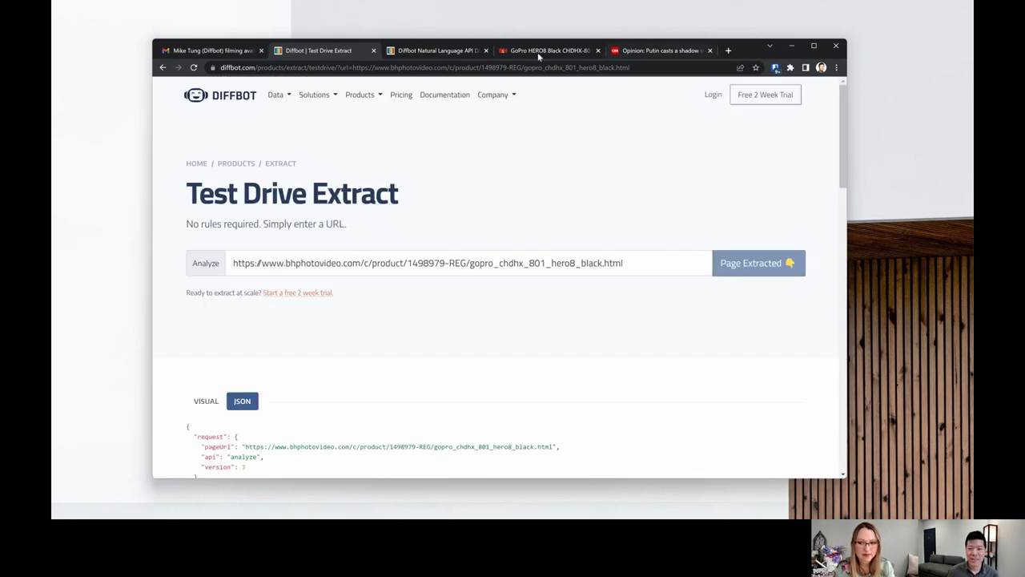
{"action": "left_click", "coordinate": [640, 51]}
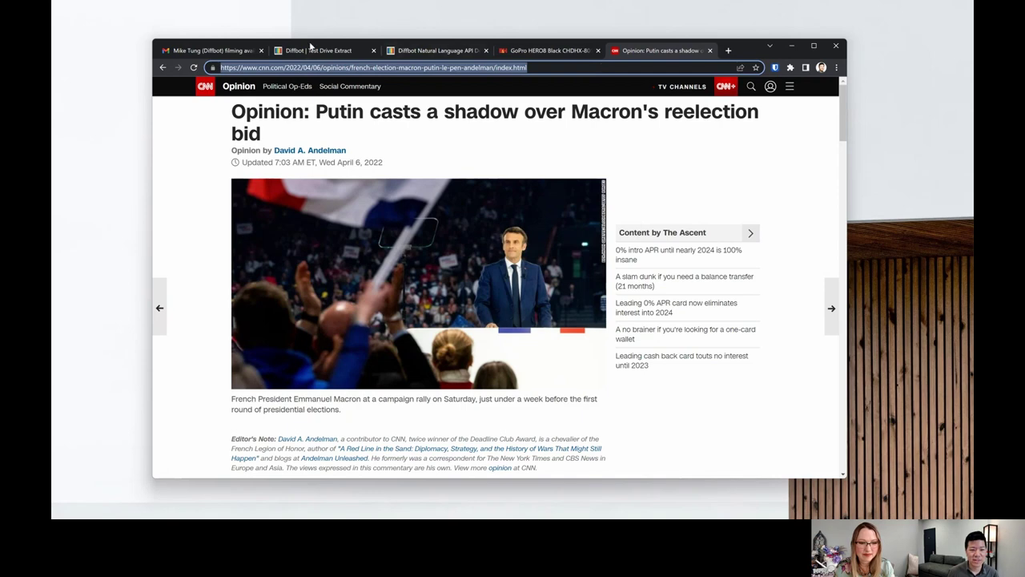
{"action": "left_click", "coordinate": [316, 51]}
{"action": "left_click", "coordinate": [585, 268]}
{"action": "key", "text": "ctrl+a"}
{"action": "type", "text": "https://www.cnn.com/2022/04/06/opinions/french-election-macron-putin-le-pen-andelman/index.html"}
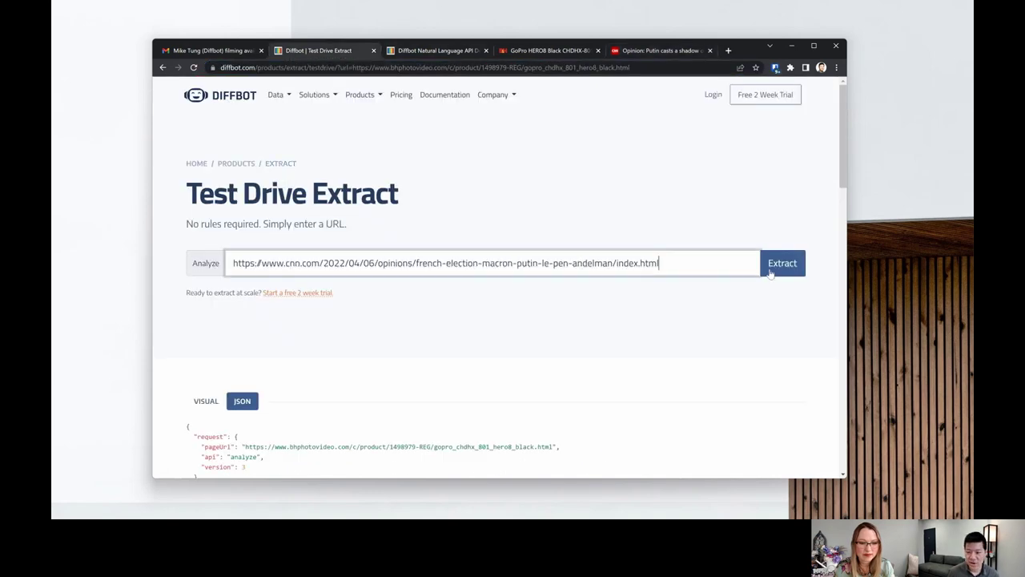
{"action": "left_click", "coordinate": [777, 271]}
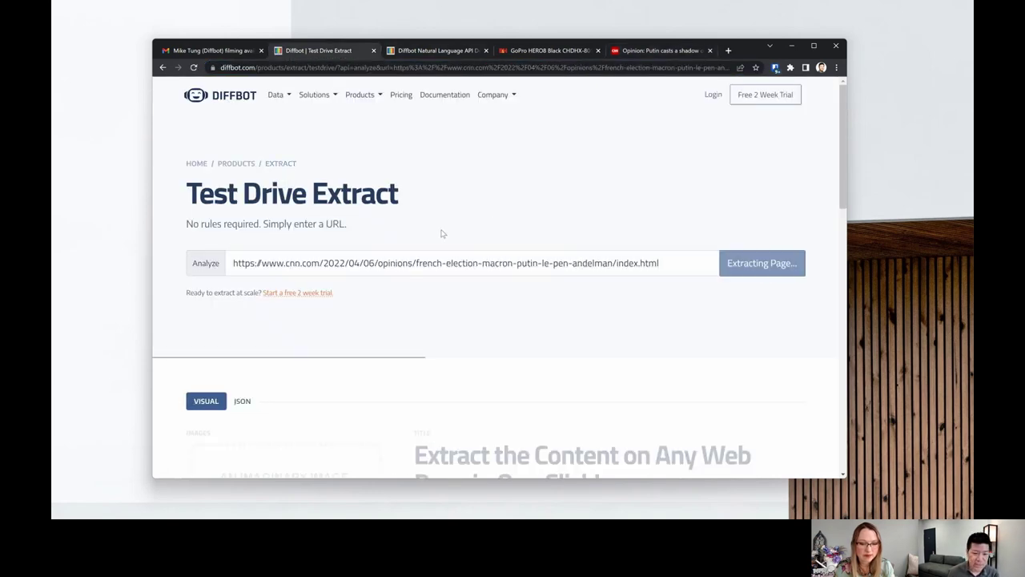
Step: Review the article's visual extraction, including its type, author, date, text, and tag sentiments
{"action": "scroll", "coordinate": [432, 230], "scroll_direction": "down", "scroll_amount": 2}
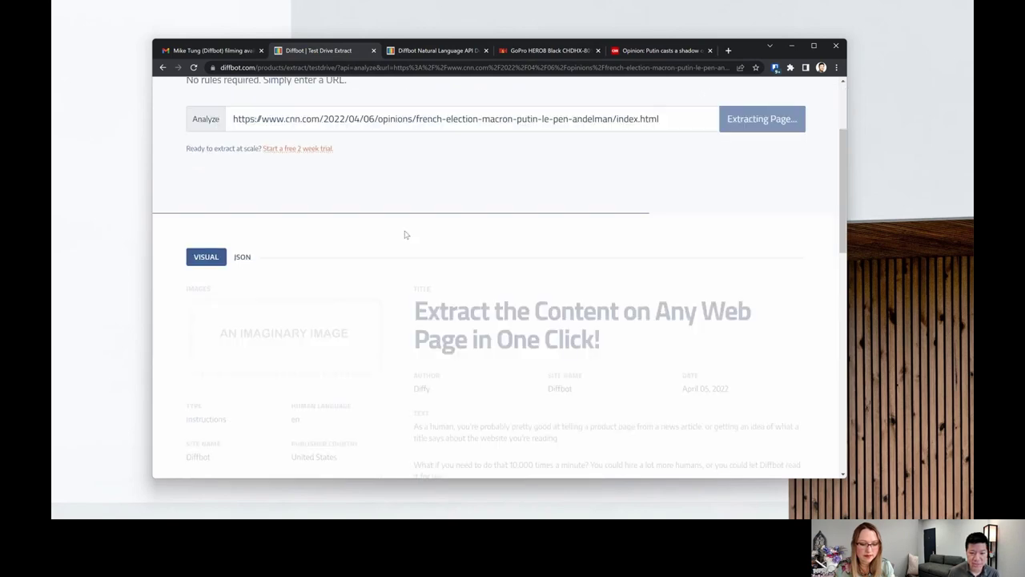
{"action": "scroll", "coordinate": [453, 206], "scroll_direction": "down", "scroll_amount": 3}
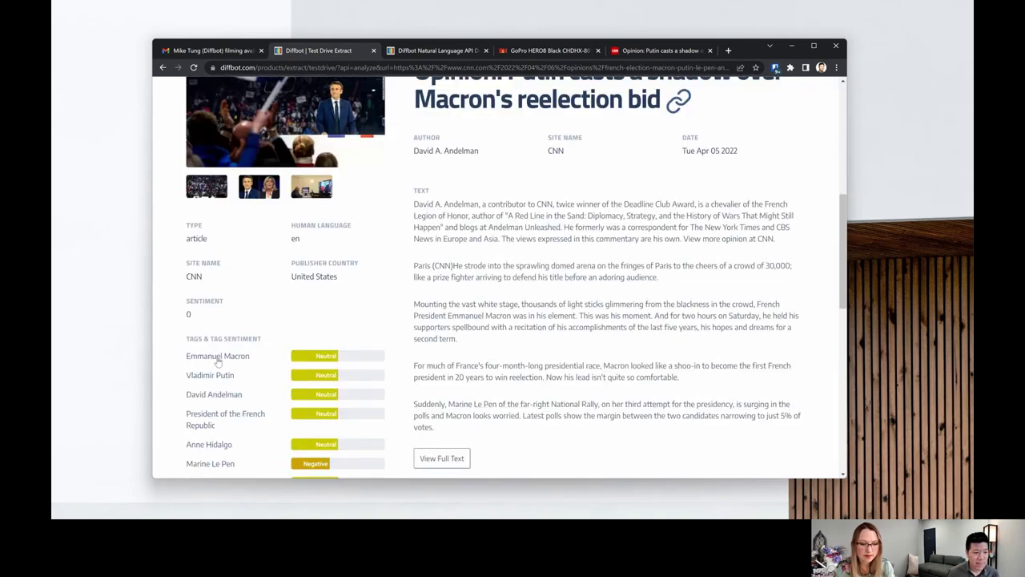
{"action": "left_click_drag", "start_coordinate": [187, 238], "coordinate": [197, 238]}
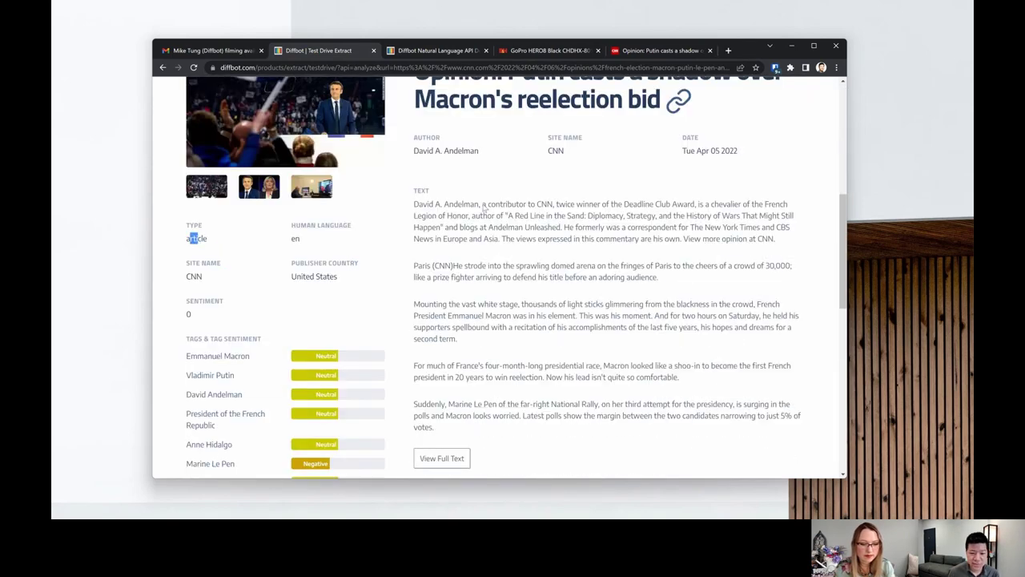
{"action": "scroll", "coordinate": [380, 404], "scroll_direction": "down", "scroll_amount": 1}
{"action": "scroll", "coordinate": [379, 404], "scroll_direction": "down", "scroll_amount": 2}
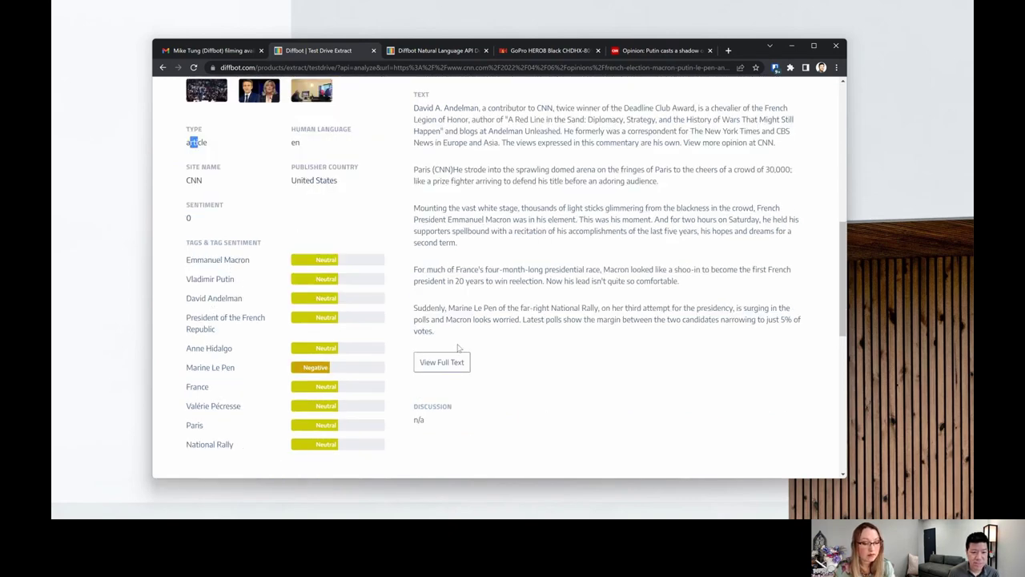
Step: Show the CNN article's extraction result as JSON and look through its fields
{"action": "scroll", "coordinate": [433, 329], "scroll_direction": "up", "scroll_amount": 3}
{"action": "left_click", "coordinate": [264, 116]}
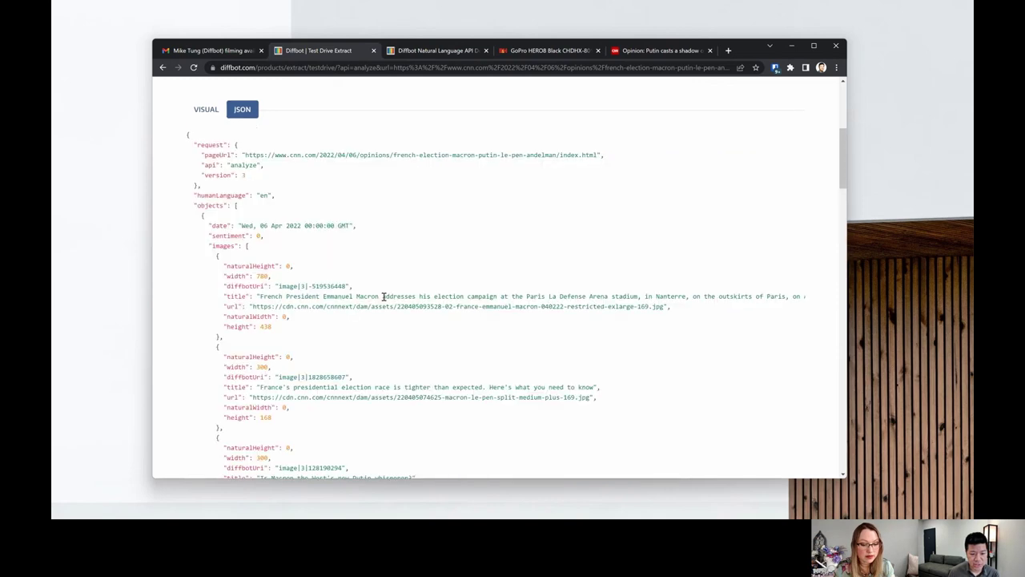
{"action": "scroll", "coordinate": [384, 298], "scroll_direction": "down", "scroll_amount": 5}
{"action": "scroll", "coordinate": [384, 299], "scroll_direction": "up", "scroll_amount": 10}
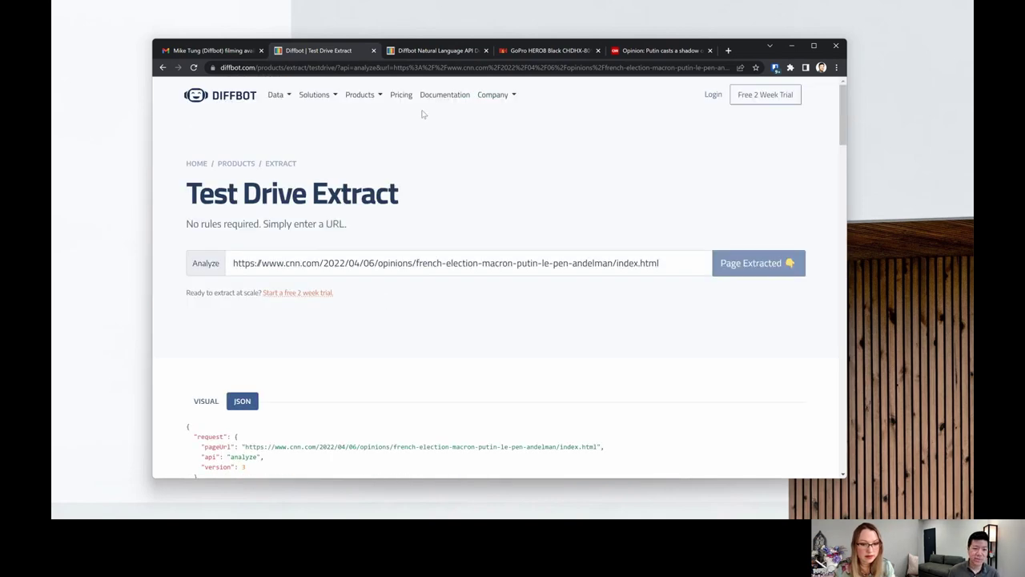
Step: Open Diffbot's insights page "Tracking Every Sanction Reported in the News with AI"
{"action": "left_click", "coordinate": [423, 67]}
{"action": "type", "text": "sanc"}
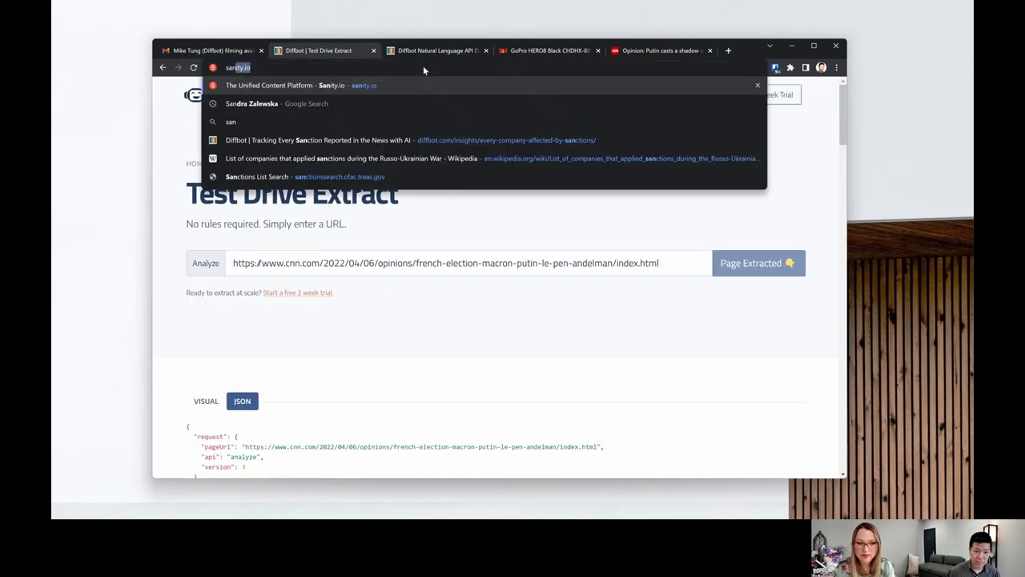
{"action": "key", "text": "Down"}
{"action": "key", "text": "Return"}
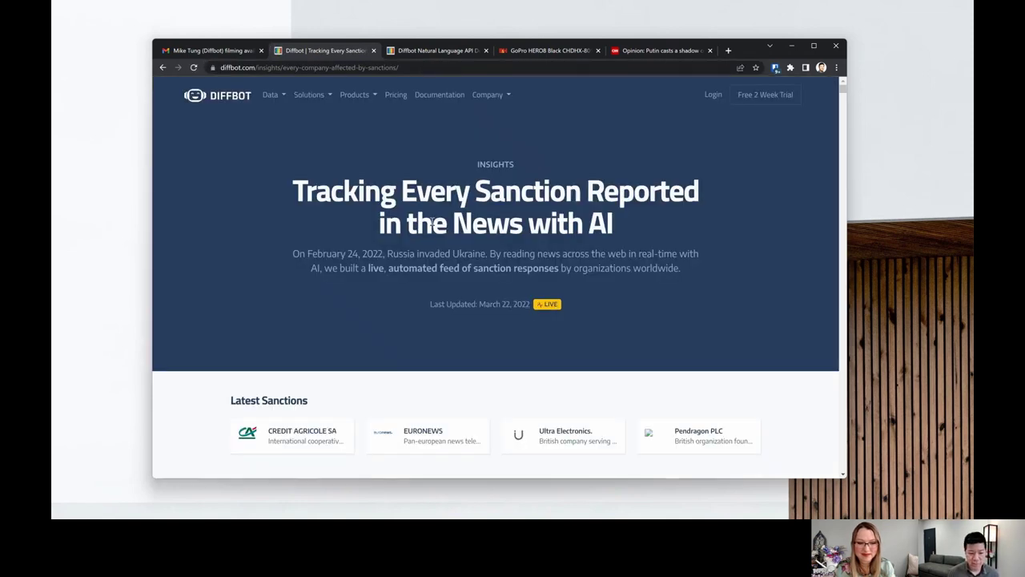
Step: Skim the numbered list of companies on the sanctions page from its beginning towards its end
{"action": "scroll", "coordinate": [431, 223], "scroll_direction": "down", "scroll_amount": 3}
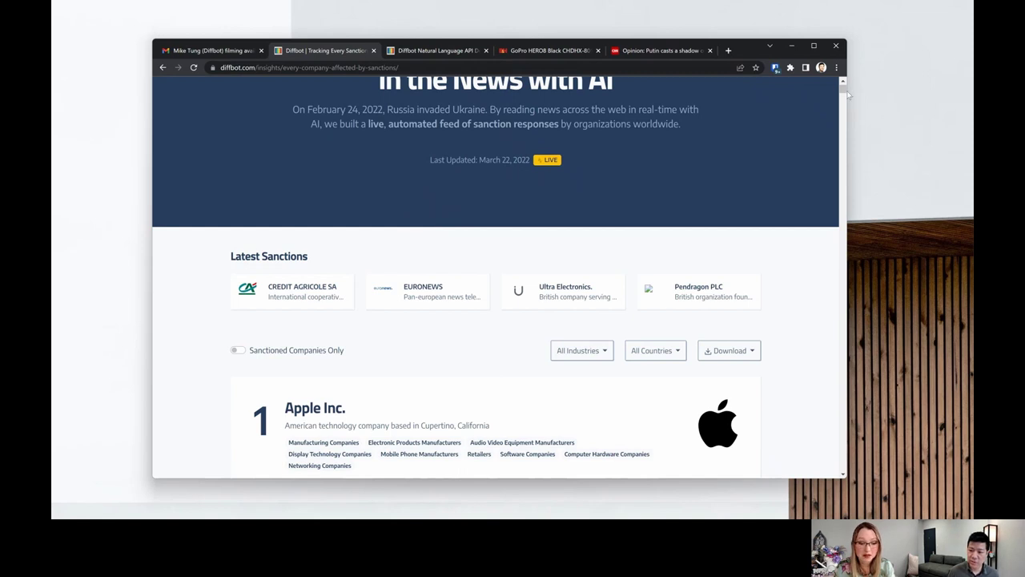
{"action": "left_click_drag", "start_coordinate": [843, 90], "coordinate": [831, 488]}
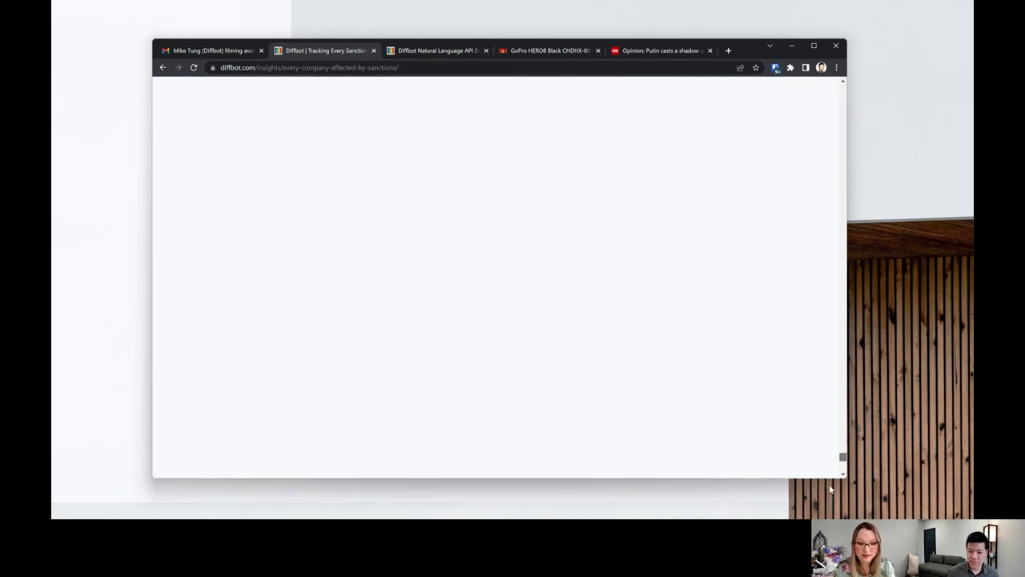
{"action": "scroll", "coordinate": [717, 336], "scroll_direction": "up", "scroll_amount": 2}
{"action": "scroll", "coordinate": [717, 336], "scroll_direction": "up", "scroll_amount": 5}
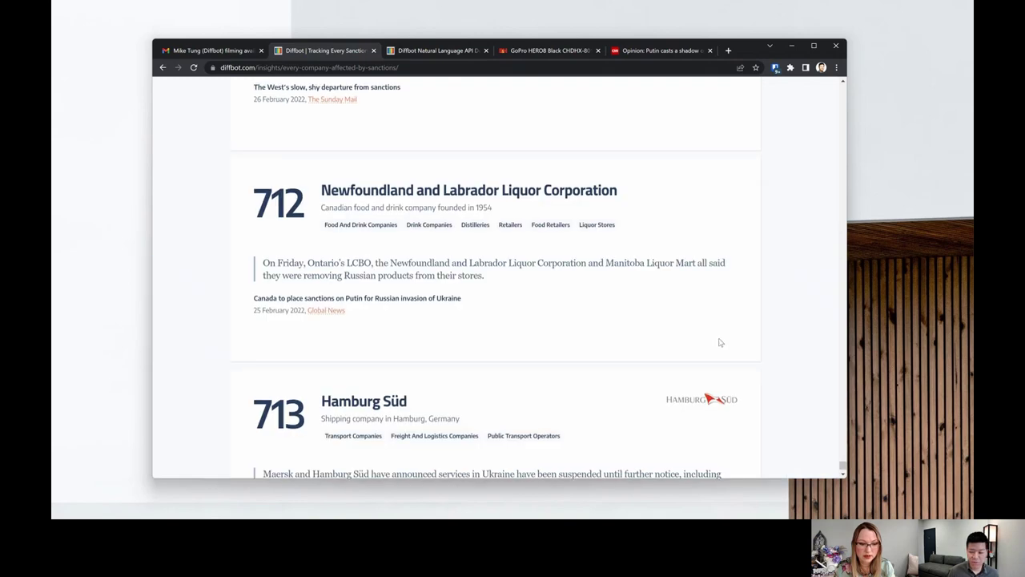
{"action": "left_click_drag", "start_coordinate": [841, 465], "coordinate": [816, 107]}
Step: Read the news quotes, headlines and sources listed under Meta Platforms, Inc. on the sanctions page
{"action": "scroll", "coordinate": [309, 164], "scroll_direction": "up", "scroll_amount": 2}
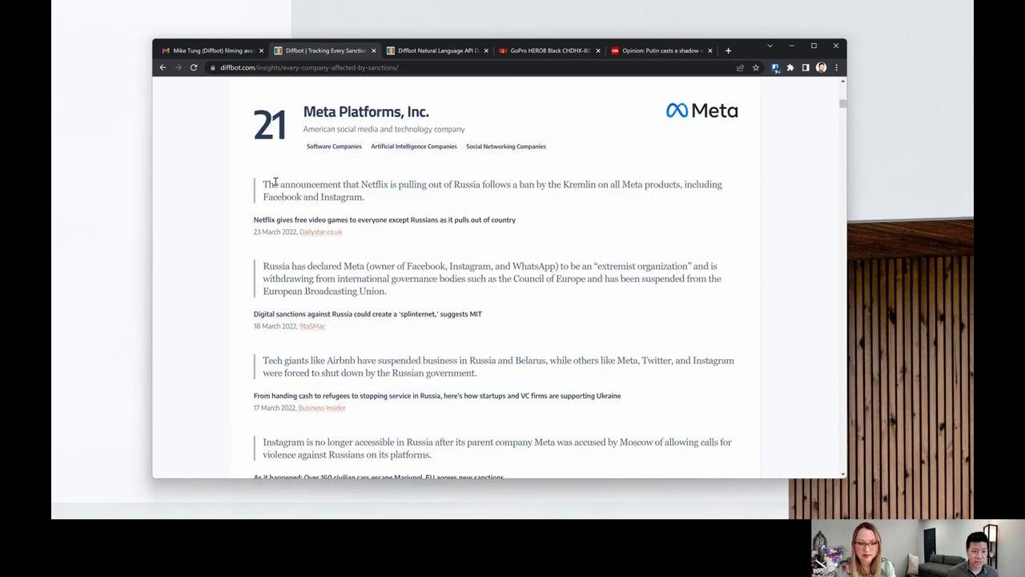
{"action": "left_click_drag", "start_coordinate": [268, 196], "coordinate": [319, 220]}
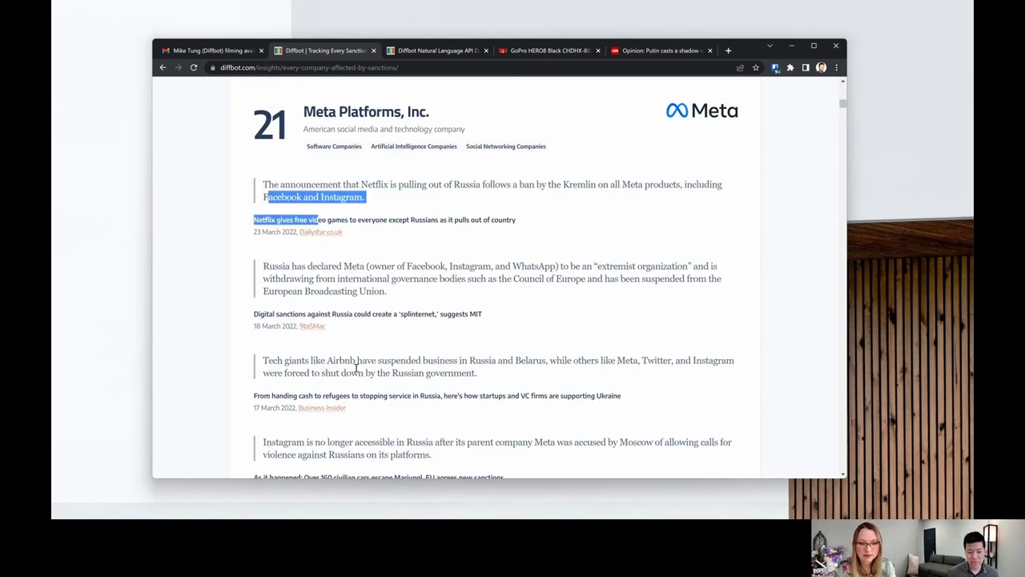
{"action": "scroll", "coordinate": [295, 320], "scroll_direction": "down", "scroll_amount": 1}
{"action": "scroll", "coordinate": [357, 425], "scroll_direction": "down", "scroll_amount": 1}
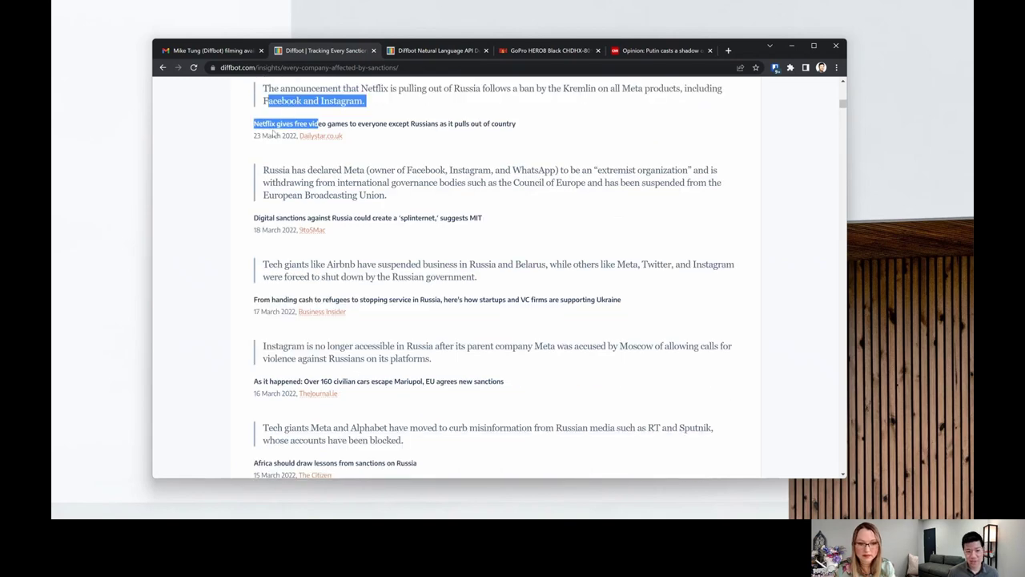
{"action": "scroll", "coordinate": [336, 240], "scroll_direction": "up", "scroll_amount": 1}
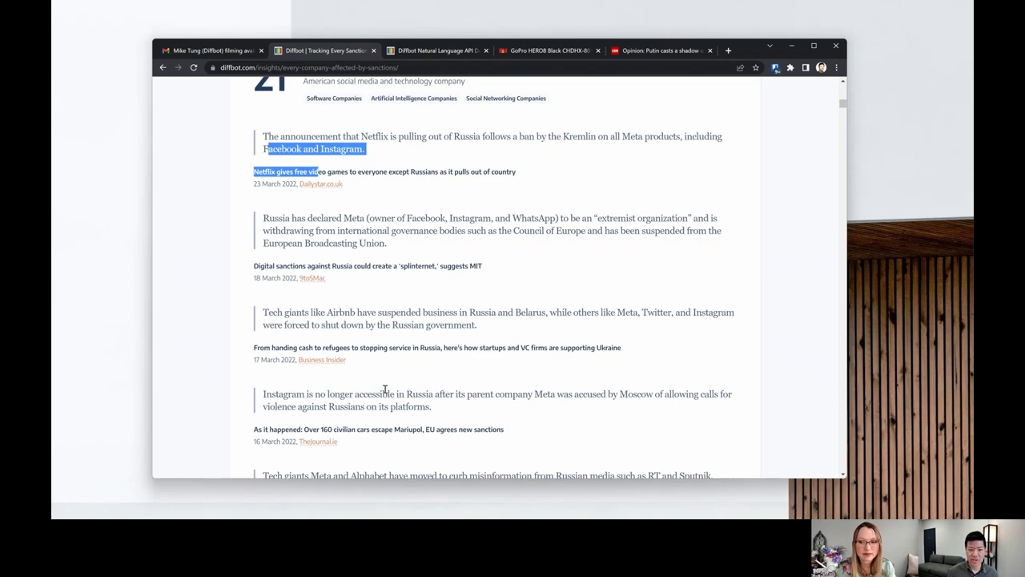
{"action": "scroll", "coordinate": [384, 389], "scroll_direction": "up", "scroll_amount": 2}
{"action": "scroll", "coordinate": [520, 309], "scroll_direction": "down", "scroll_amount": 6}
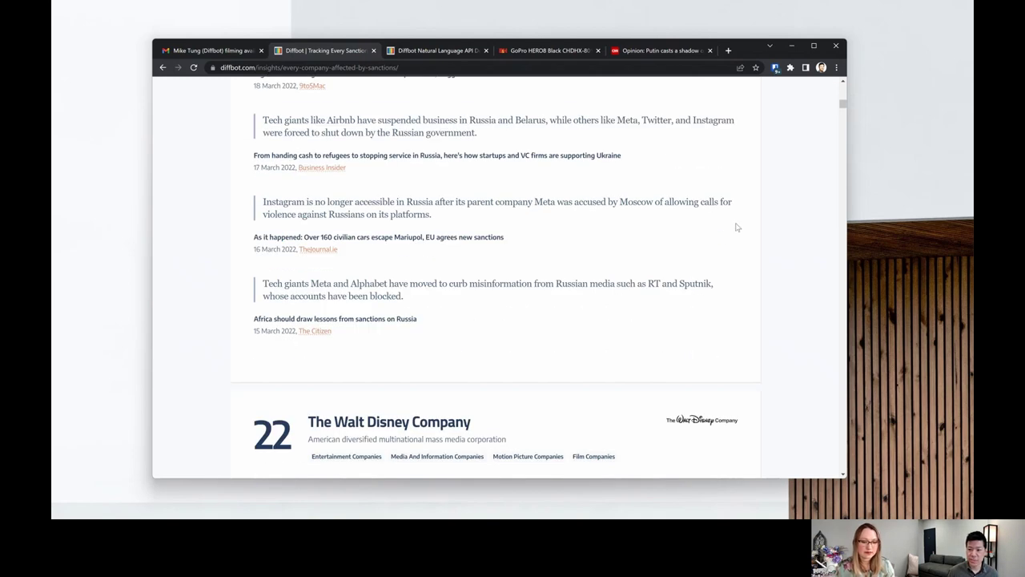
Step: Return to the Natural Language product page and examine its performance comparison table
{"action": "scroll", "coordinate": [737, 228], "scroll_direction": "up", "scroll_amount": 20}
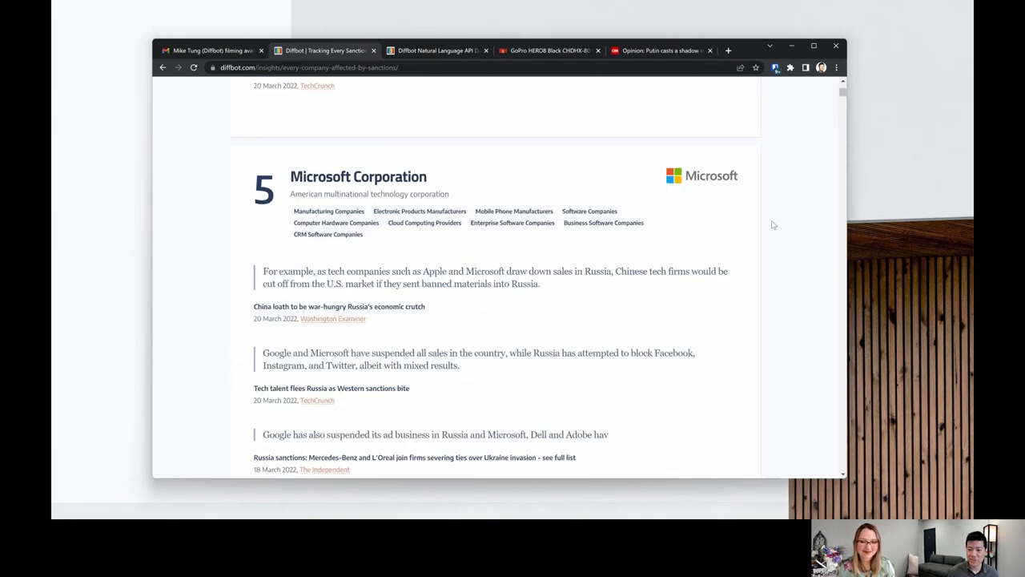
{"action": "scroll", "coordinate": [771, 221], "scroll_direction": "up", "scroll_amount": 15}
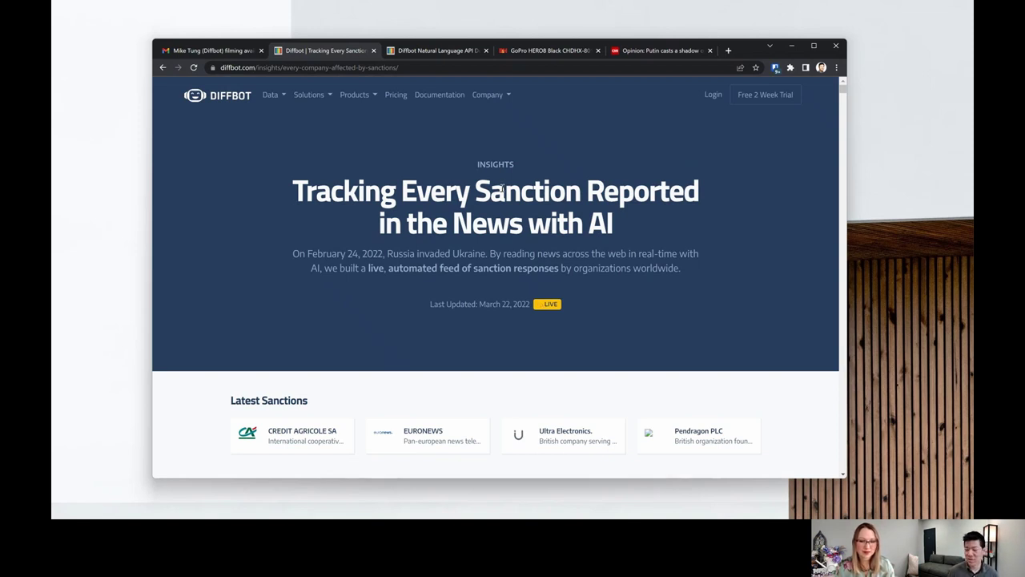
{"action": "key", "text": "alt+Left"}
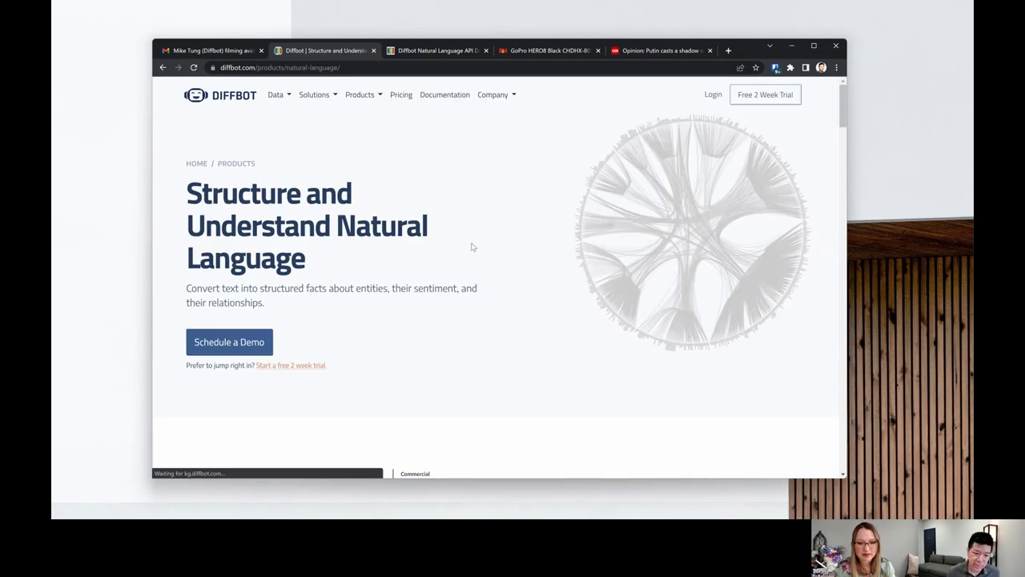
{"action": "scroll", "coordinate": [481, 252], "scroll_direction": "down", "scroll_amount": 3}
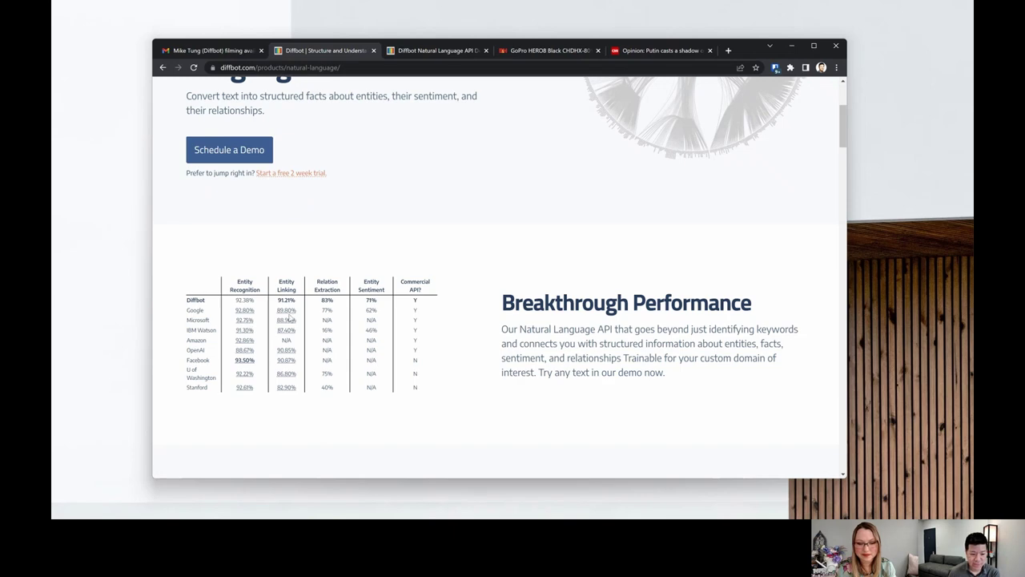
{"action": "scroll", "coordinate": [468, 363], "scroll_direction": "down", "scroll_amount": 3}
{"action": "scroll", "coordinate": [467, 361], "scroll_direction": "up", "scroll_amount": 6}
Step: Switch to the Natural Language API demo, enlarge its input box and highlight part of the sample biography
{"action": "left_click", "coordinate": [433, 51]}
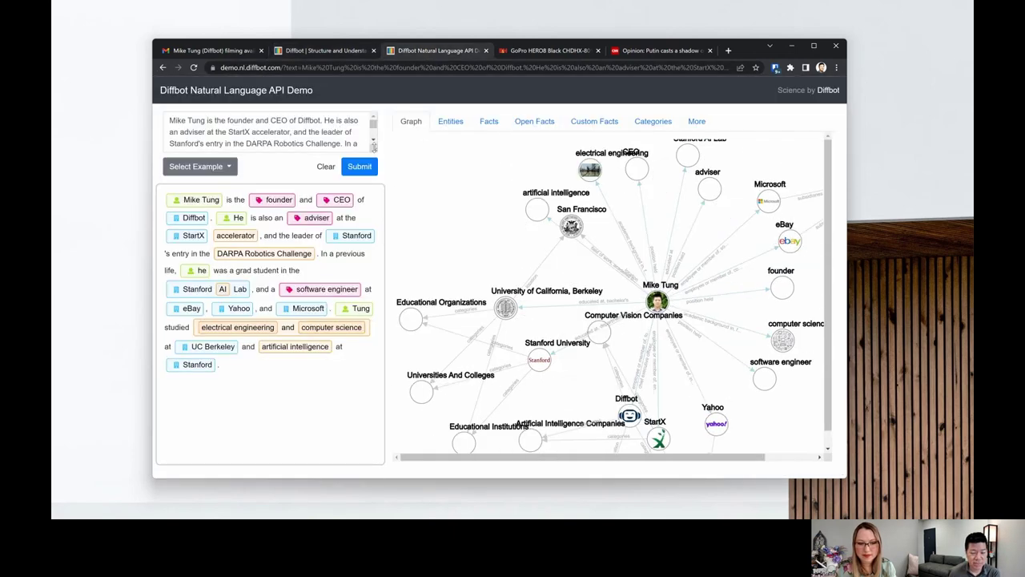
{"action": "left_click_drag", "start_coordinate": [373, 146], "coordinate": [373, 240]}
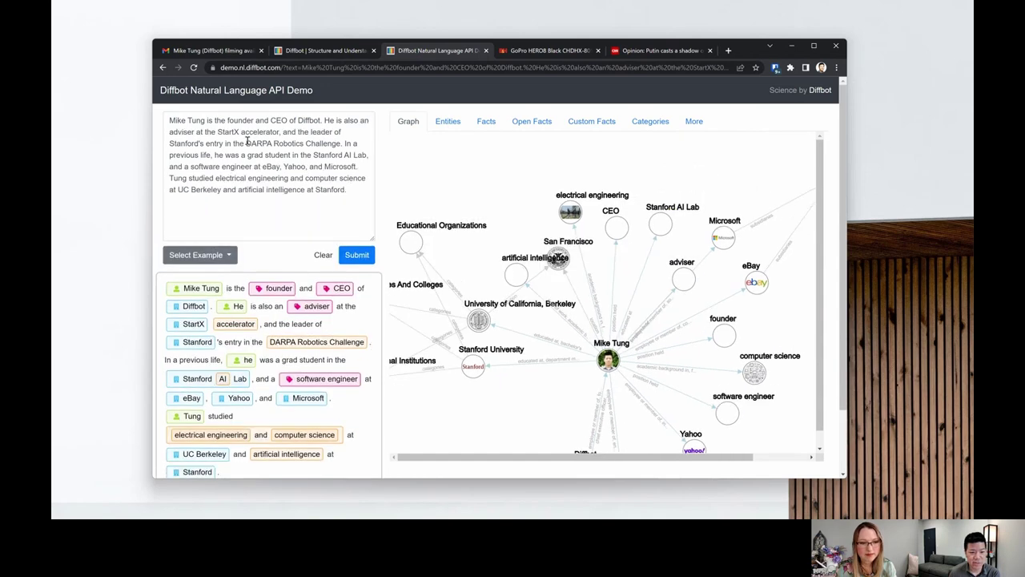
{"action": "left_click_drag", "start_coordinate": [357, 197], "coordinate": [115, 105]}
{"action": "left_click", "coordinate": [203, 132]}
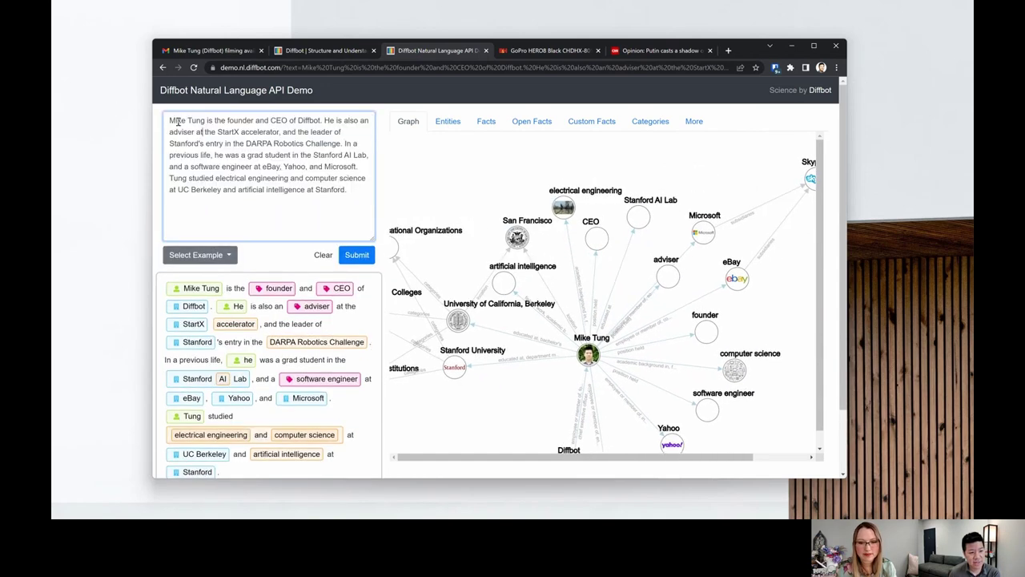
{"action": "mouse_move", "coordinate": [344, 191]}
{"action": "left_mouse_down"}
{"action": "mouse_move", "coordinate": [171, 115]}
{"action": "mouse_move", "coordinate": [344, 191]}
{"action": "left_mouse_up"}
{"action": "left_click", "coordinate": [206, 131]}
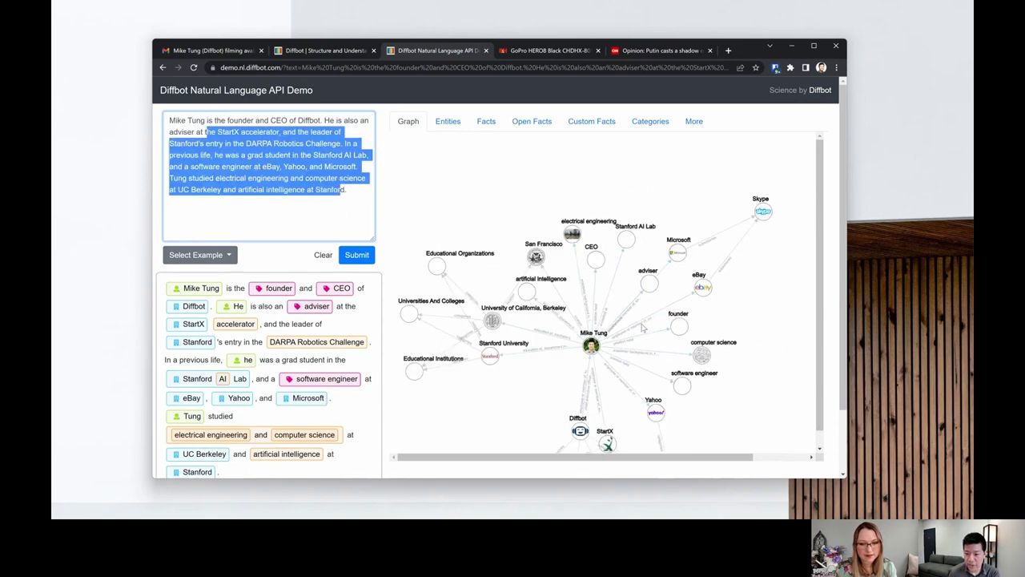
Step: Inspect the relationship graph up close and show the list of entities extracted from the biography
{"action": "scroll", "coordinate": [632, 349], "scroll_direction": "up", "scroll_amount": 2}
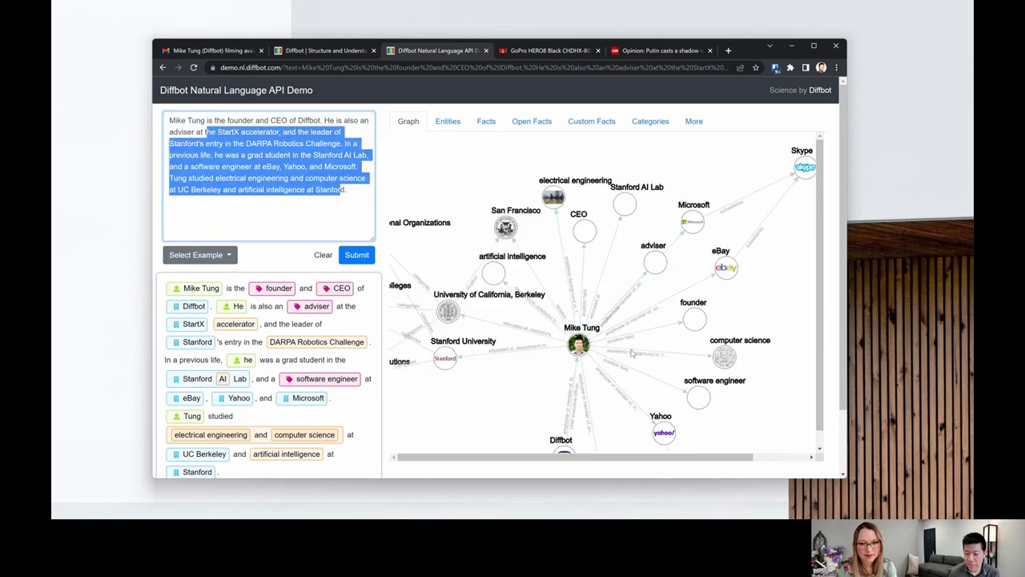
{"action": "left_click", "coordinate": [448, 121]}
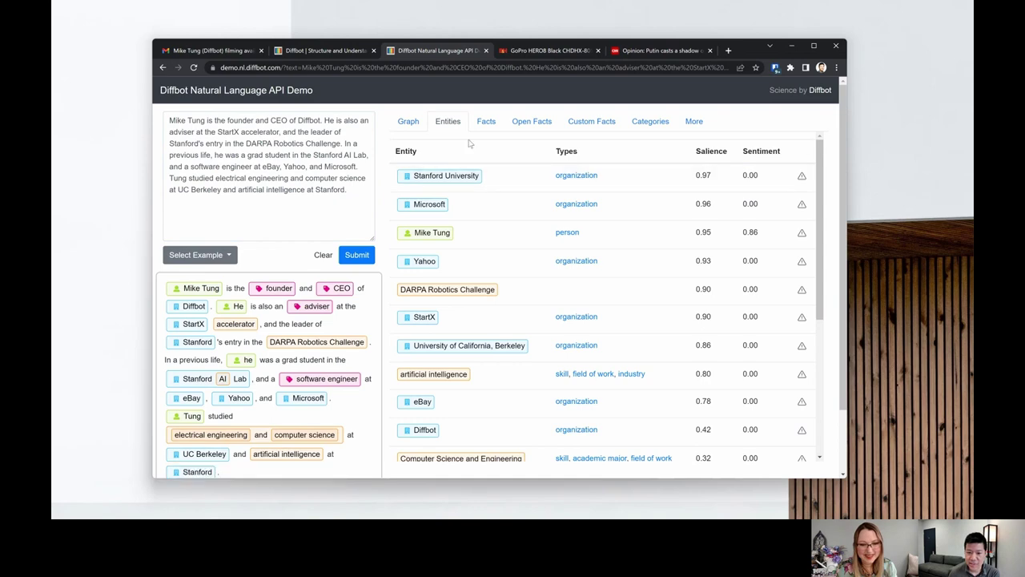
Step: Show the facts and the open facts extracted from the biography and read through the open facts list
{"action": "left_click", "coordinate": [485, 121]}
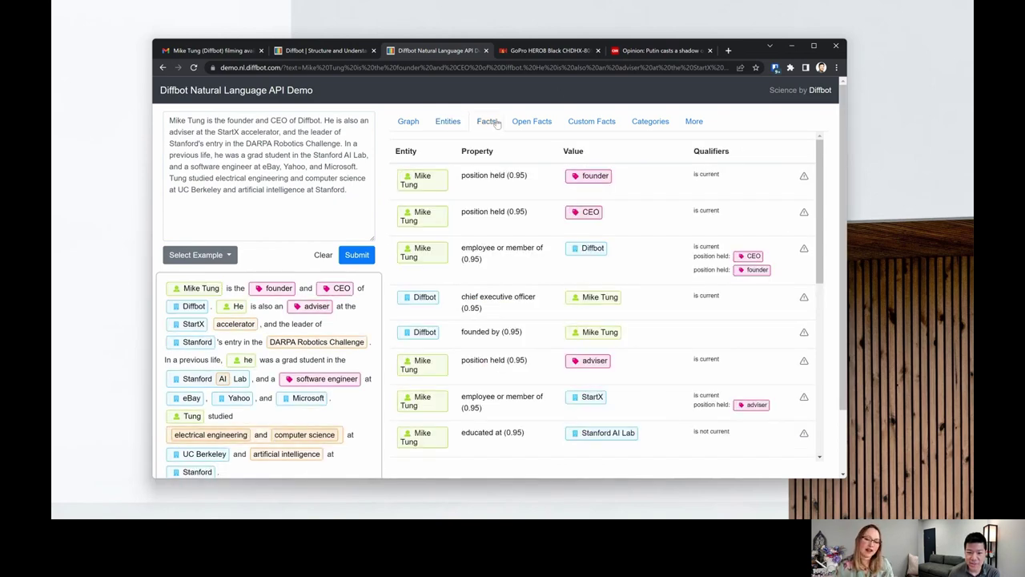
{"action": "left_click", "coordinate": [532, 121]}
{"action": "scroll", "coordinate": [596, 264], "scroll_direction": "down", "scroll_amount": 4}
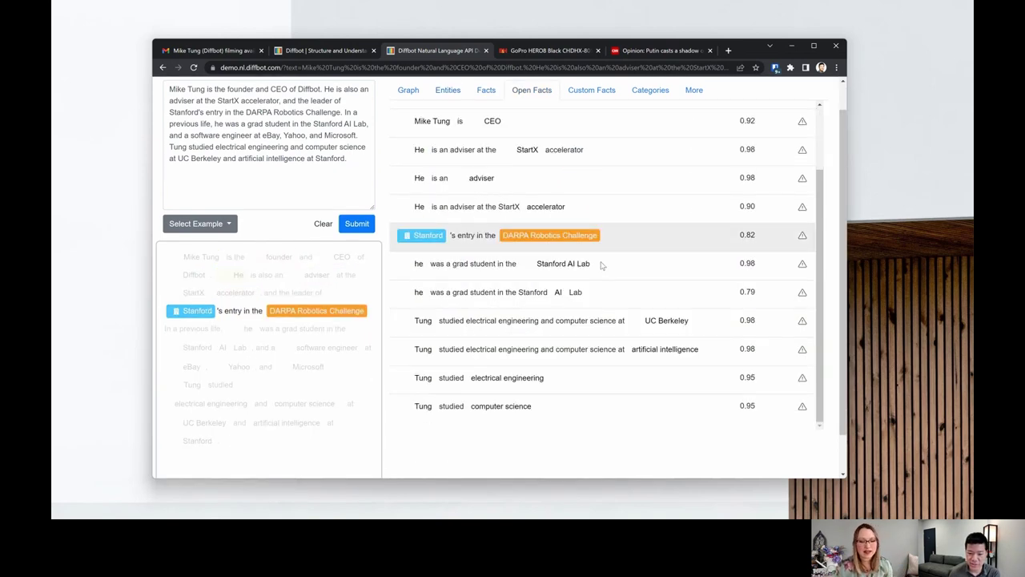
{"action": "left_click", "coordinate": [356, 181]}
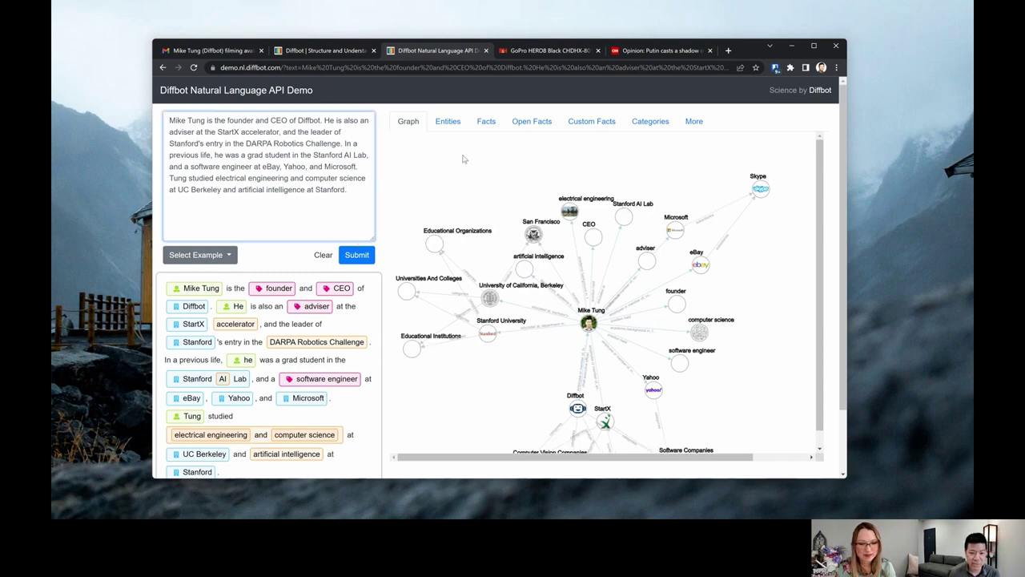
Step: From the extracted entities, open the Knowledge Graph records of Stanford University and of the biography's subject in new tabs
{"action": "left_click", "coordinate": [448, 121]}
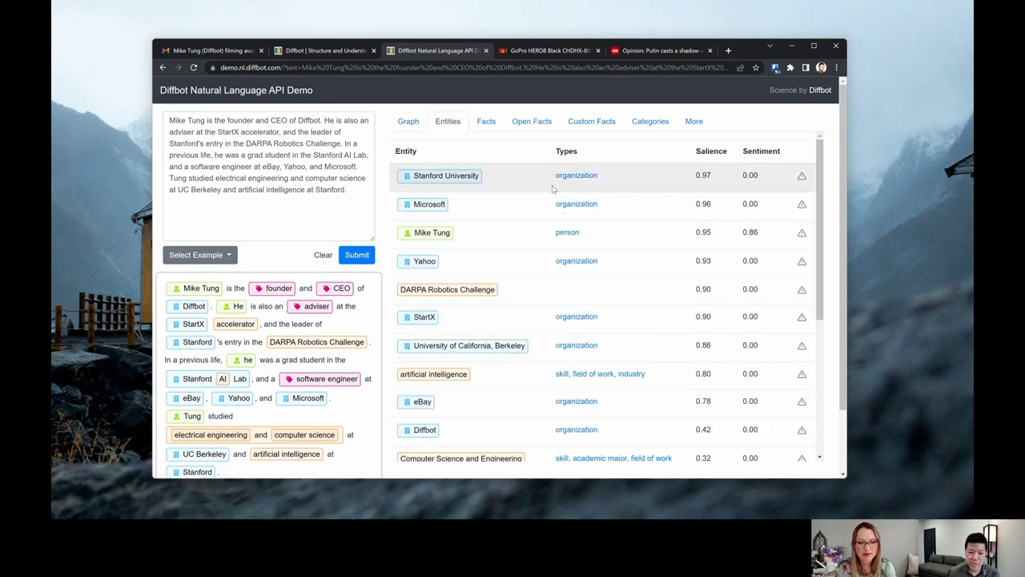
{"action": "left_click", "coordinate": [446, 175]}
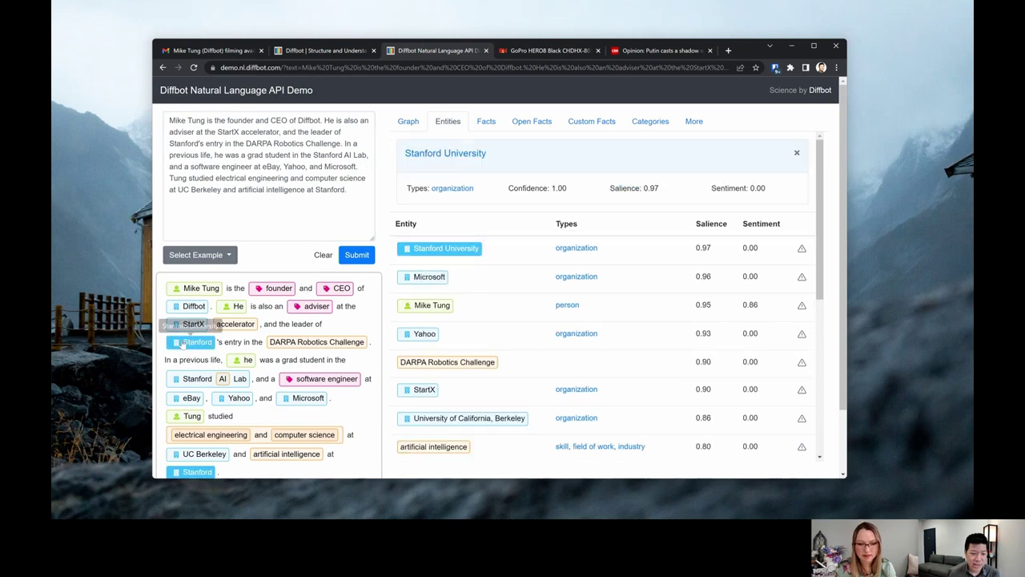
{"action": "left_click", "coordinate": [444, 153]}
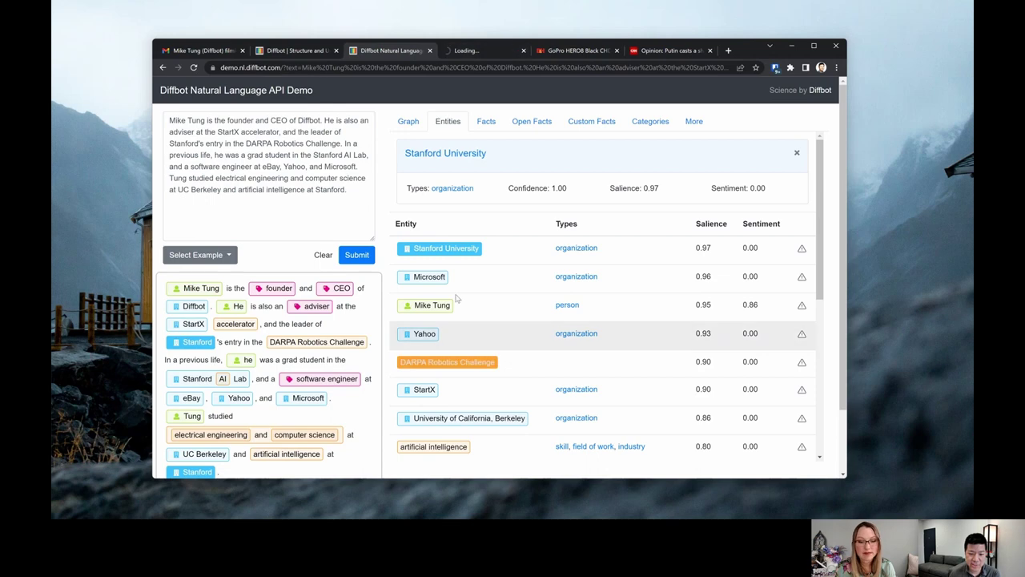
{"action": "left_click", "coordinate": [432, 305]}
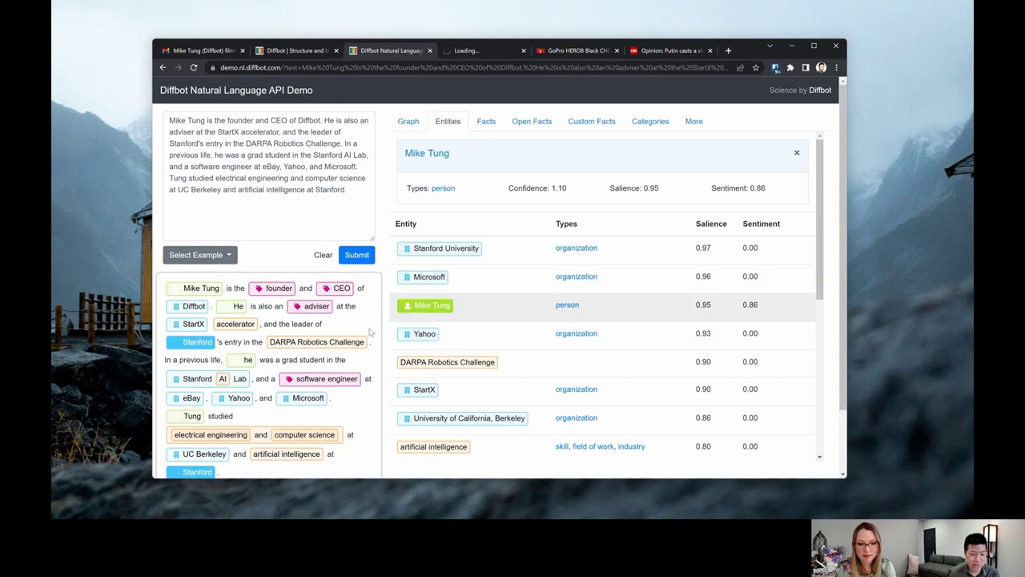
{"action": "left_click", "coordinate": [432, 153]}
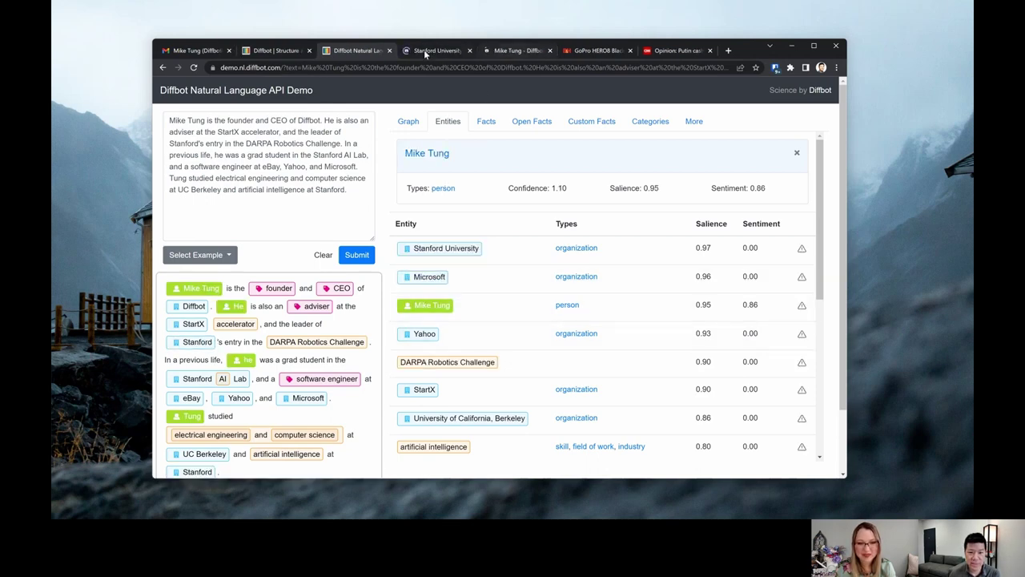
Step: Switch to Stanford University's Knowledge Graph record and skim it down to the technologies used
{"action": "left_click", "coordinate": [424, 49]}
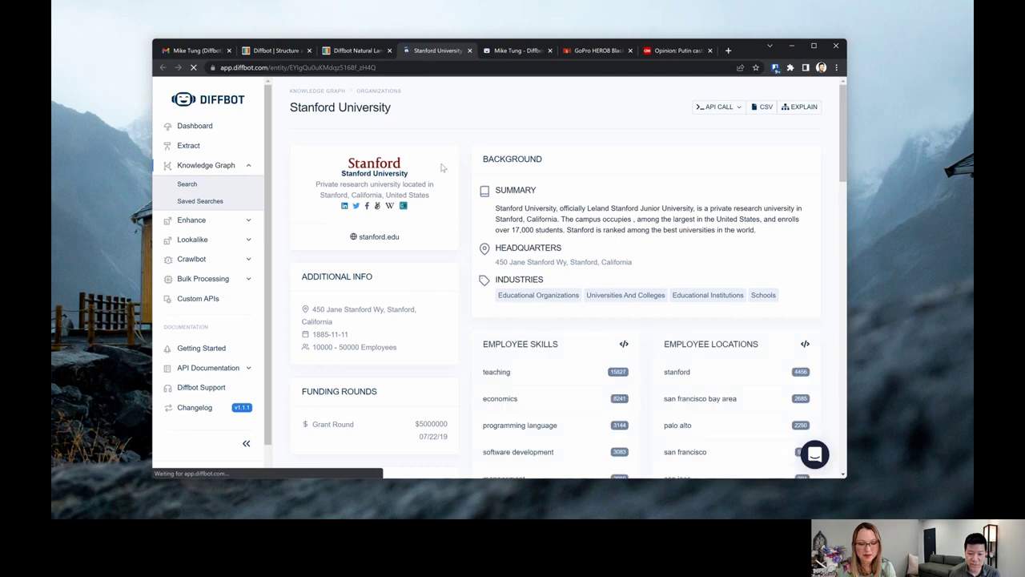
{"action": "scroll", "coordinate": [432, 164], "scroll_direction": "down", "scroll_amount": 10}
{"action": "scroll", "coordinate": [456, 174], "scroll_direction": "down", "scroll_amount": 15}
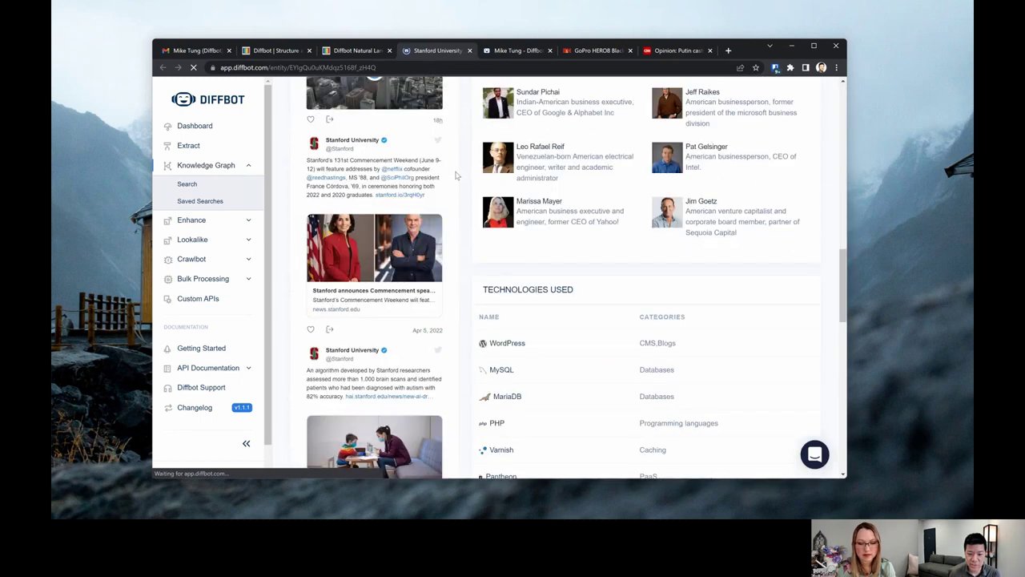
{"action": "scroll", "coordinate": [456, 175], "scroll_direction": "up", "scroll_amount": 1}
{"action": "scroll", "coordinate": [456, 174], "scroll_direction": "up", "scroll_amount": 20}
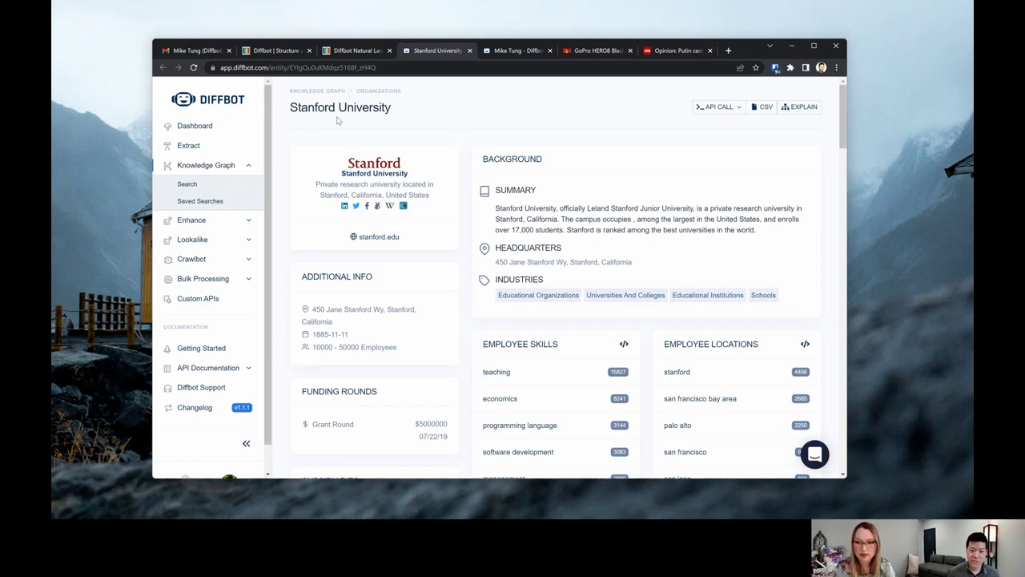
Step: Examine Stanford University's employee skills, key people, technologies, similar companies and articles in its record
{"action": "scroll", "coordinate": [440, 224], "scroll_direction": "down", "scroll_amount": 5}
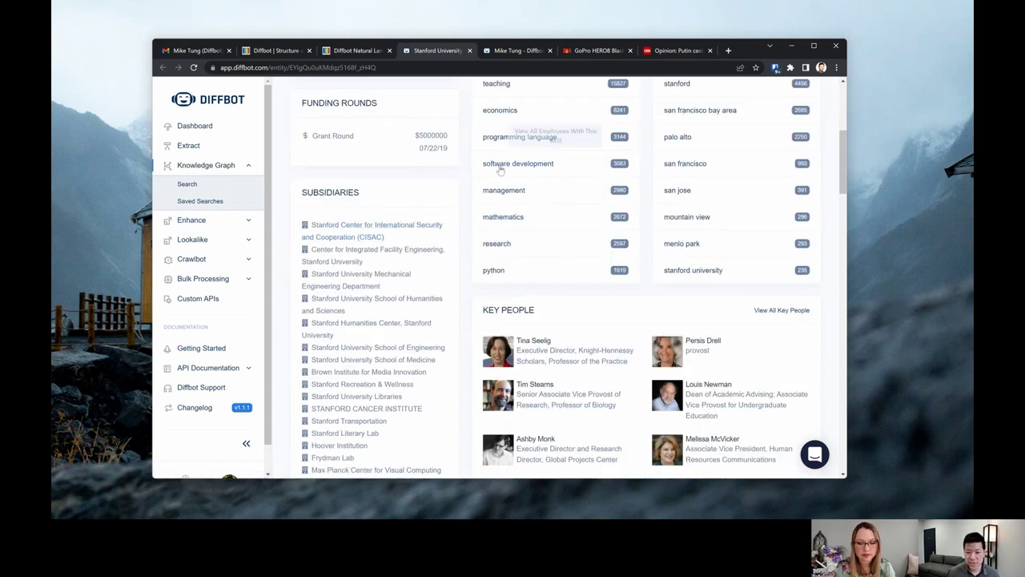
{"action": "scroll", "coordinate": [561, 192], "scroll_direction": "down", "scroll_amount": 7}
{"action": "scroll", "coordinate": [496, 219], "scroll_direction": "down", "scroll_amount": 3}
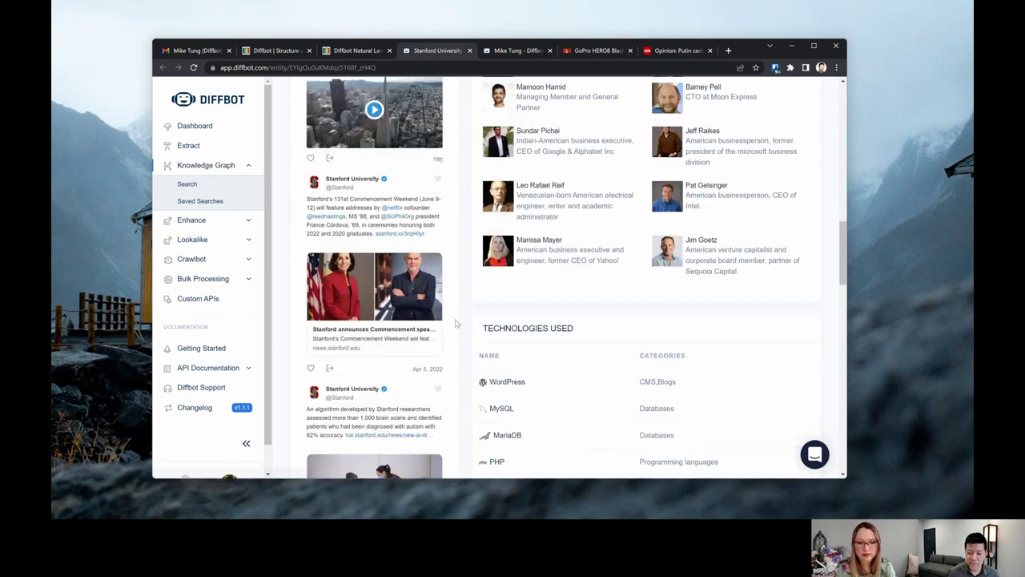
{"action": "scroll", "coordinate": [455, 323], "scroll_direction": "down", "scroll_amount": 11}
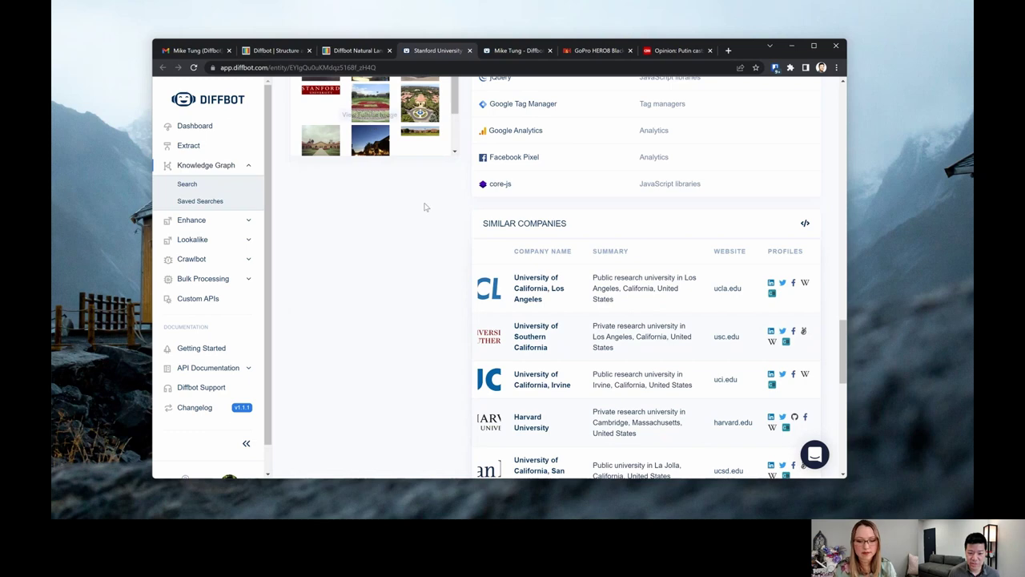
{"action": "scroll", "coordinate": [535, 247], "scroll_direction": "down", "scroll_amount": 2}
{"action": "scroll", "coordinate": [535, 247], "scroll_direction": "down", "scroll_amount": 3}
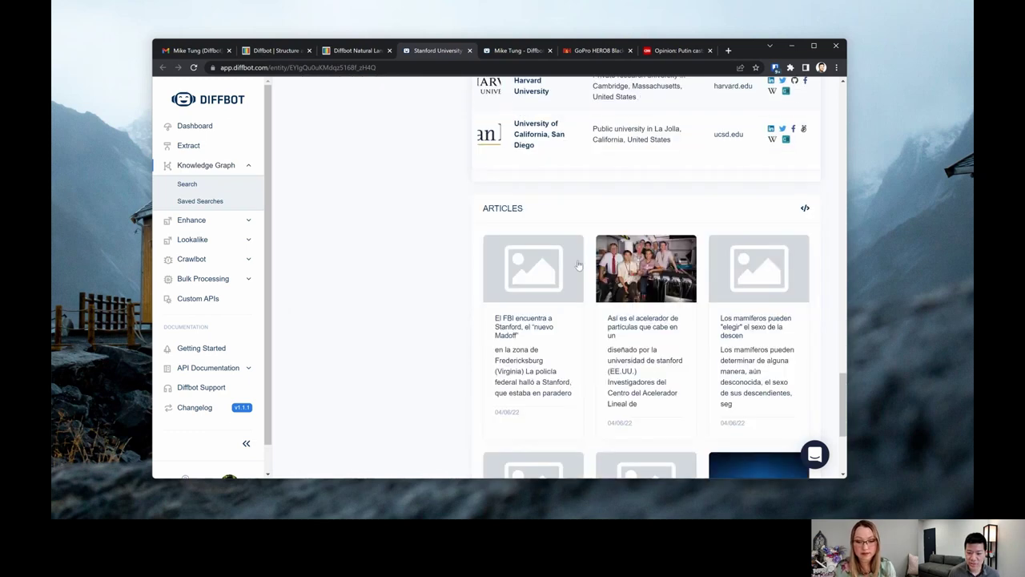
{"action": "scroll", "coordinate": [518, 268], "scroll_direction": "down", "scroll_amount": 1}
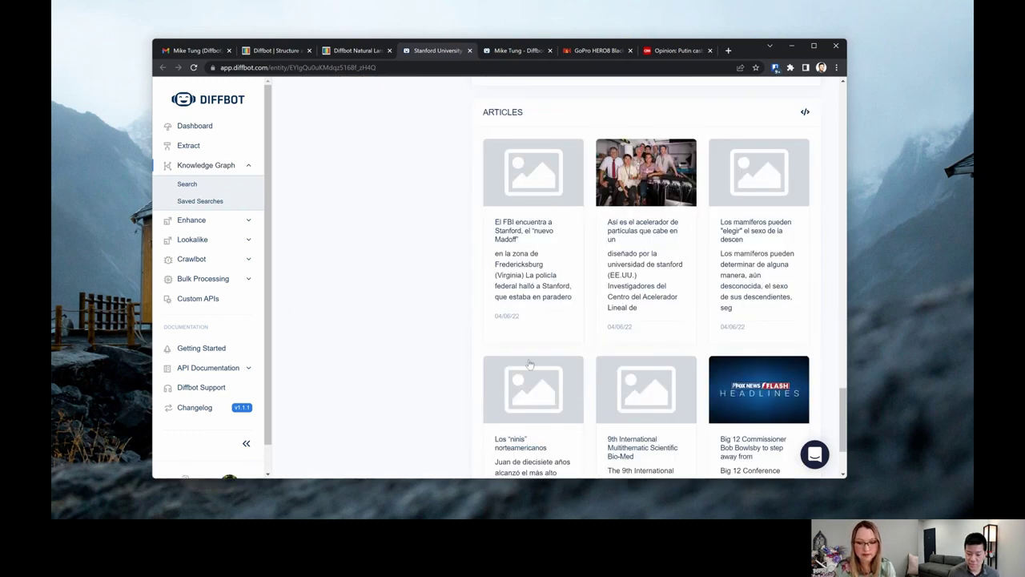
{"action": "scroll", "coordinate": [529, 364], "scroll_direction": "down", "scroll_amount": 2}
{"action": "scroll", "coordinate": [484, 300], "scroll_direction": "up", "scroll_amount": 10}
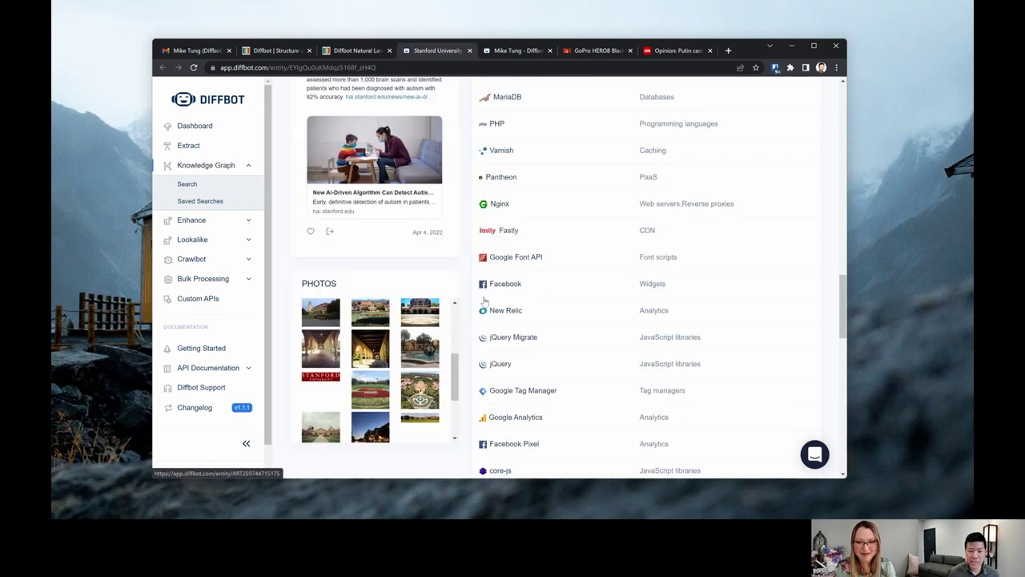
{"action": "scroll", "coordinate": [484, 301], "scroll_direction": "up", "scroll_amount": 15}
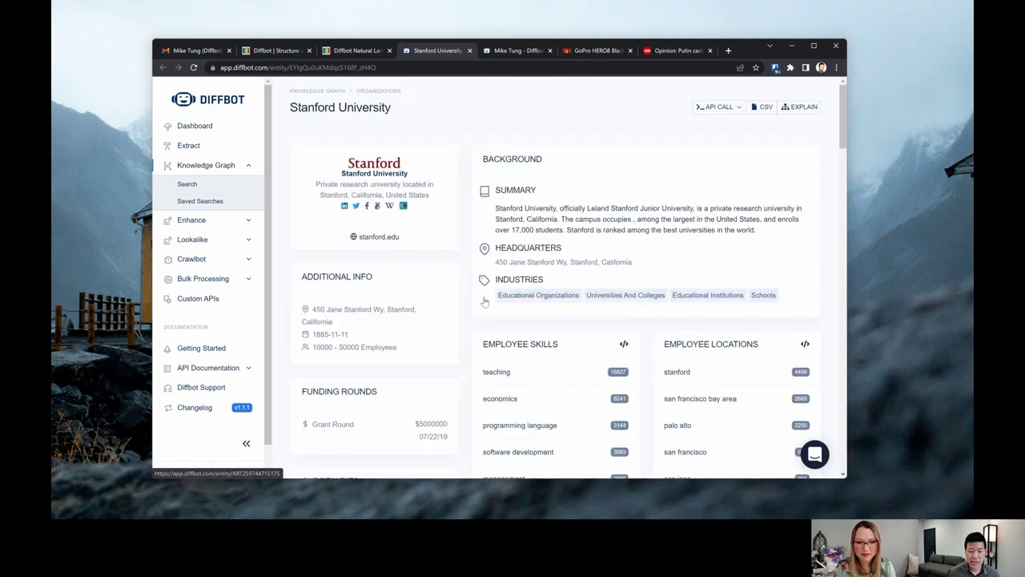
Step: Open the API call response for Stanford University and highlight entries in its allNames list while reading through it
{"action": "left_click", "coordinate": [719, 107]}
{"action": "left_click", "coordinate": [705, 128]}
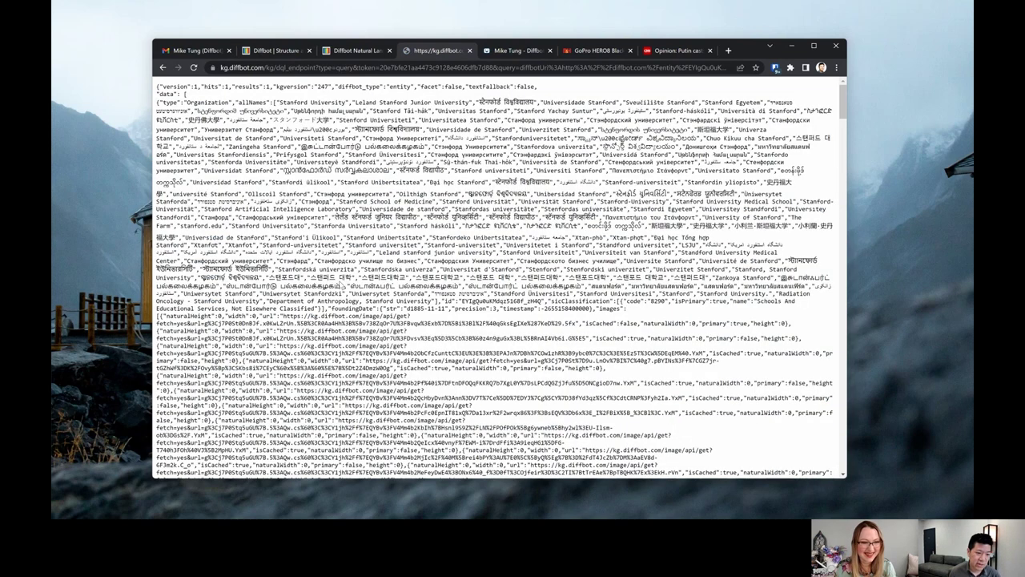
{"action": "left_click_drag", "start_coordinate": [233, 182], "coordinate": [236, 237]}
{"action": "scroll", "coordinate": [230, 158], "scroll_direction": "down", "scroll_amount": 1}
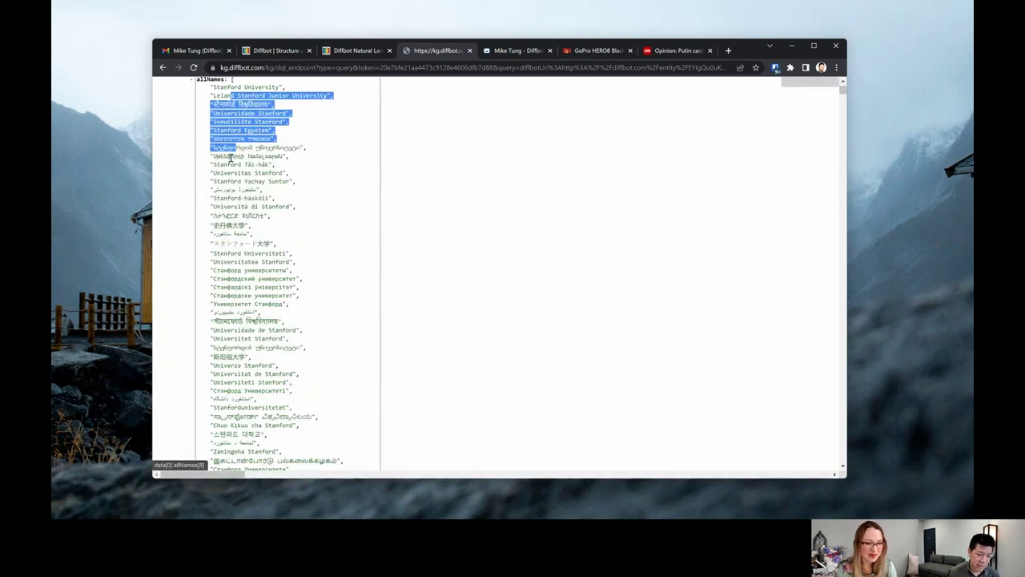
{"action": "left_click_drag", "start_coordinate": [231, 158], "coordinate": [255, 303]}
{"action": "scroll", "coordinate": [243, 331], "scroll_direction": "down", "scroll_amount": 1}
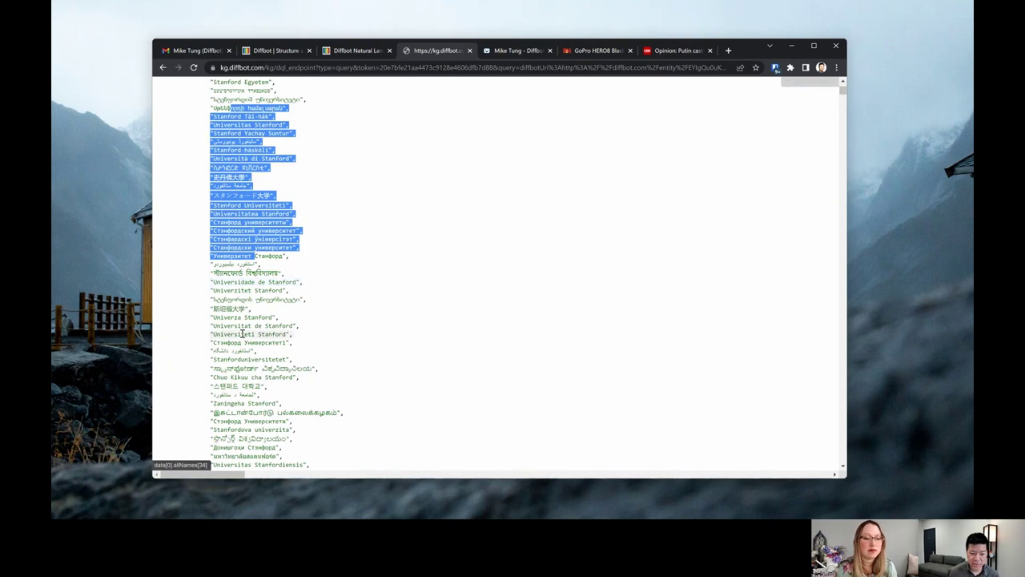
{"action": "scroll", "coordinate": [248, 323], "scroll_direction": "down", "scroll_amount": 6}
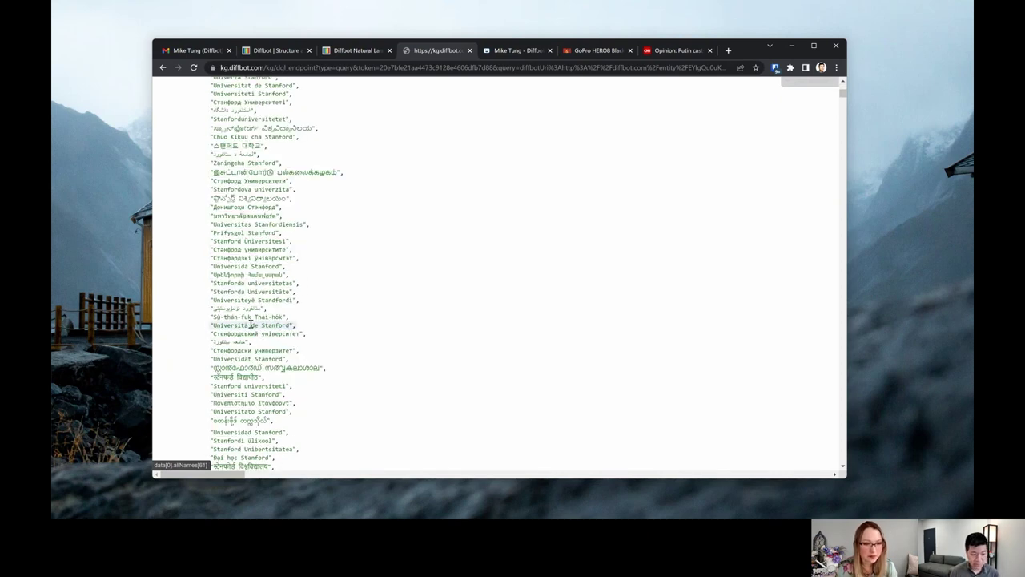
Step: Search the JSON response for "alluris" and examine the list of Stanford University's web addresses
{"action": "key", "text": "ctrl+f"}
{"action": "type", "text": "alluris"}
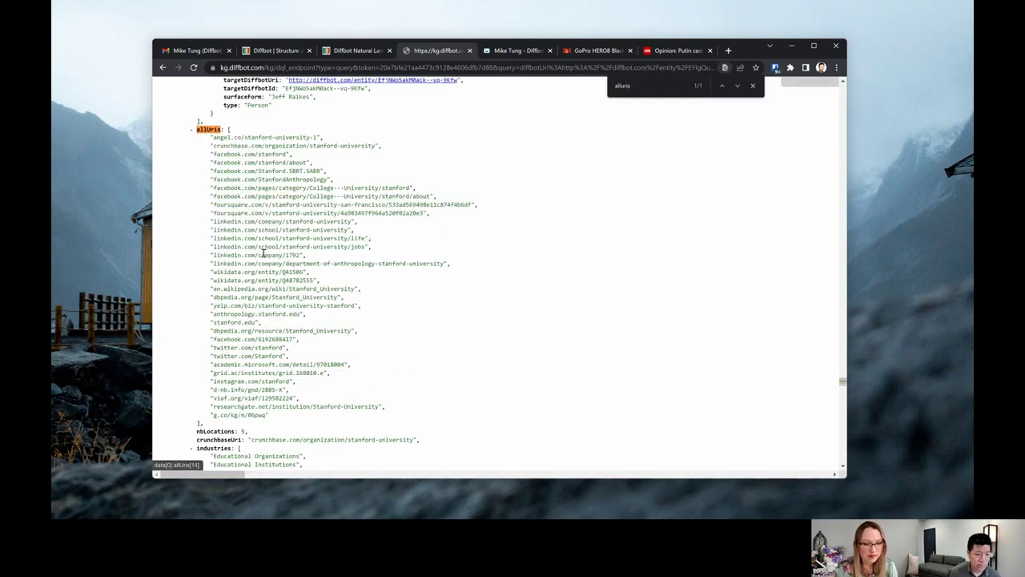
{"action": "left_click_drag", "start_coordinate": [211, 218], "coordinate": [362, 307]}
{"action": "left_click", "coordinate": [263, 390]}
{"action": "scroll", "coordinate": [258, 396], "scroll_direction": "down", "scroll_amount": 1}
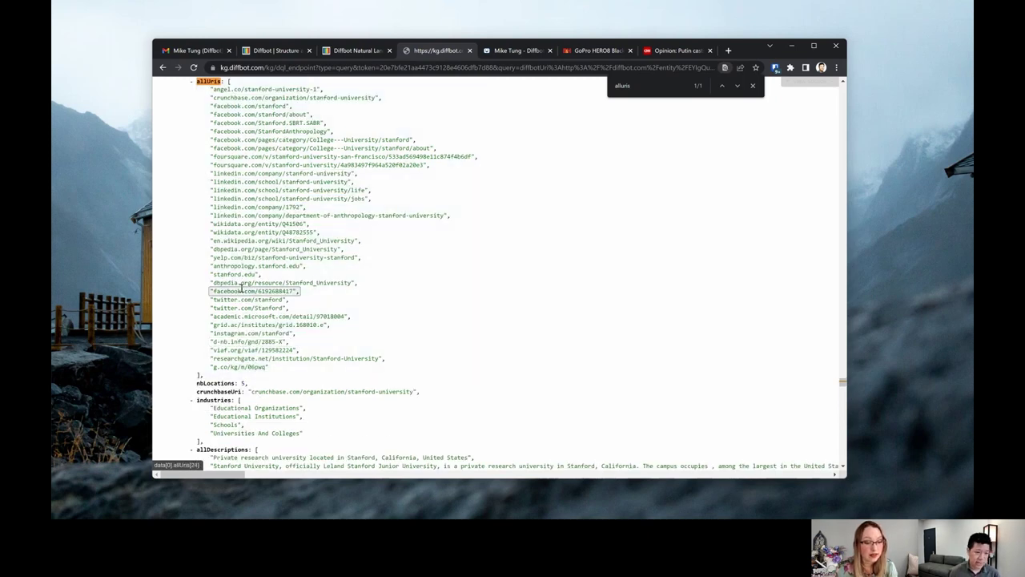
Step: Search the JSON response for "wiki" and advance through the matches to the origin field
{"action": "key", "text": "ctrl+f"}
{"action": "type", "text": "wiki"}
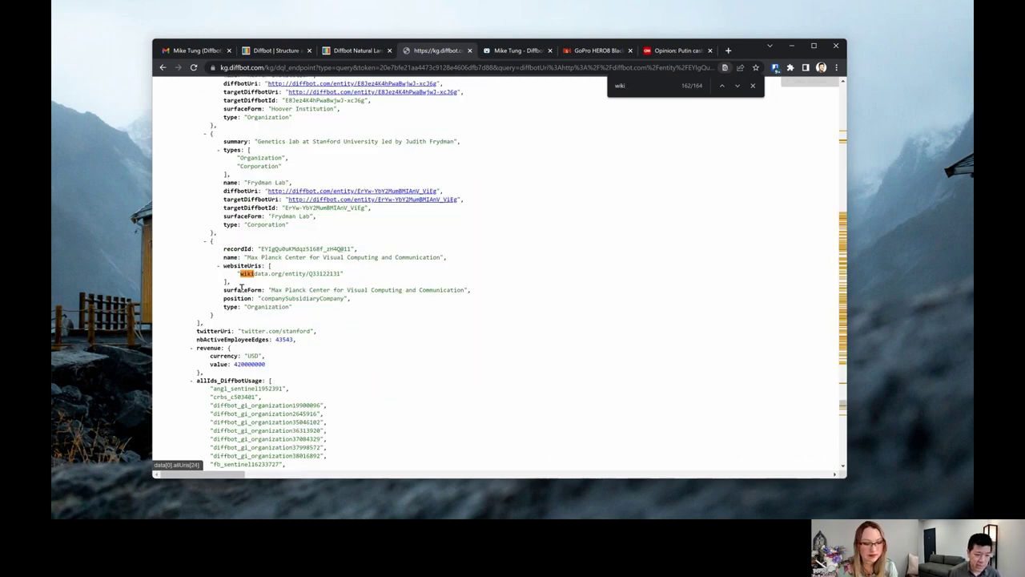
{"action": "key", "text": "Return"}
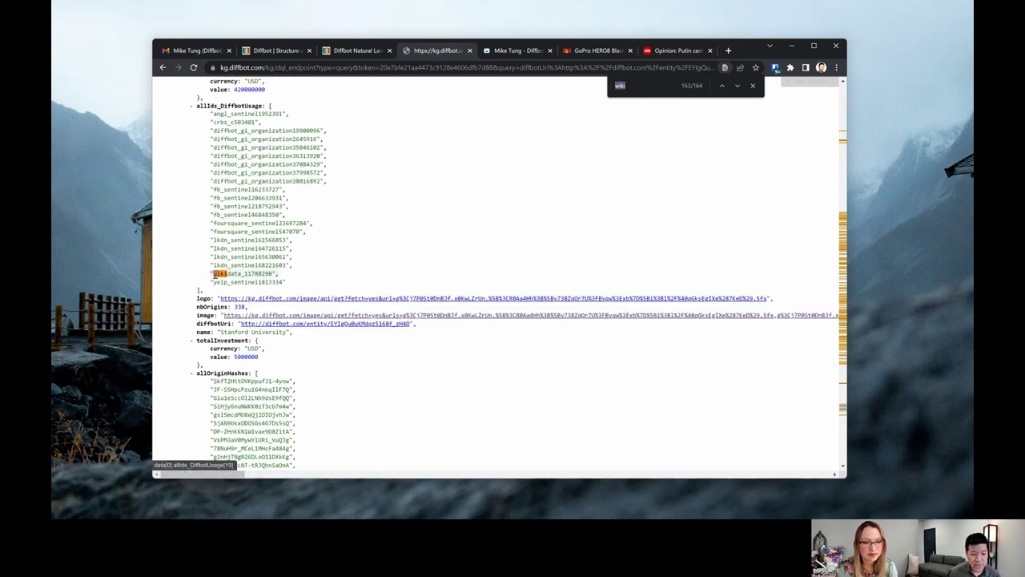
{"action": "key", "text": "Return"}
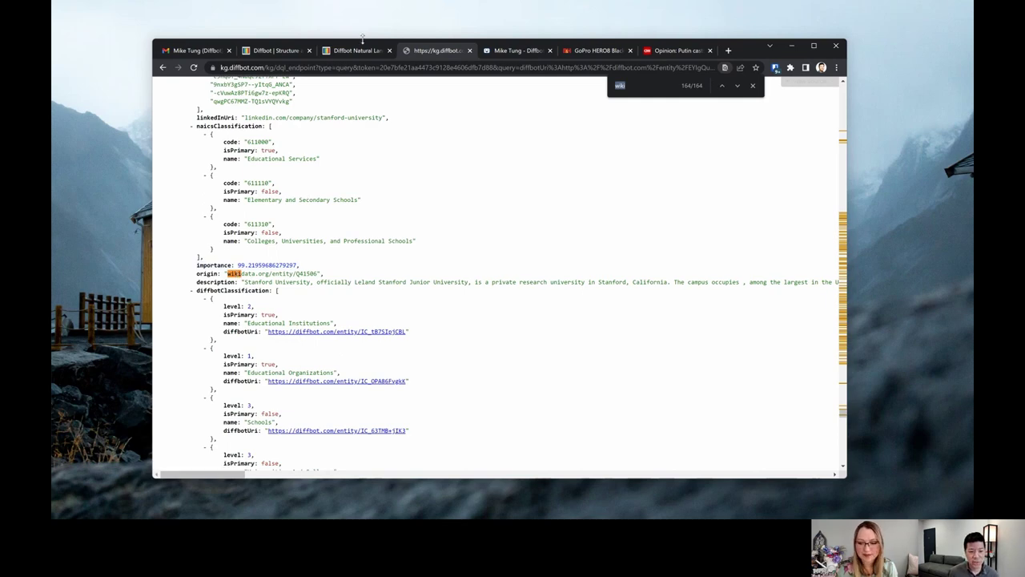
Step: Highlight the end of the Wikidata origin address, return to Stanford University's record page and view its subsidiaries and key people
{"action": "left_click", "coordinate": [358, 50]}
{"action": "left_click", "coordinate": [432, 50]}
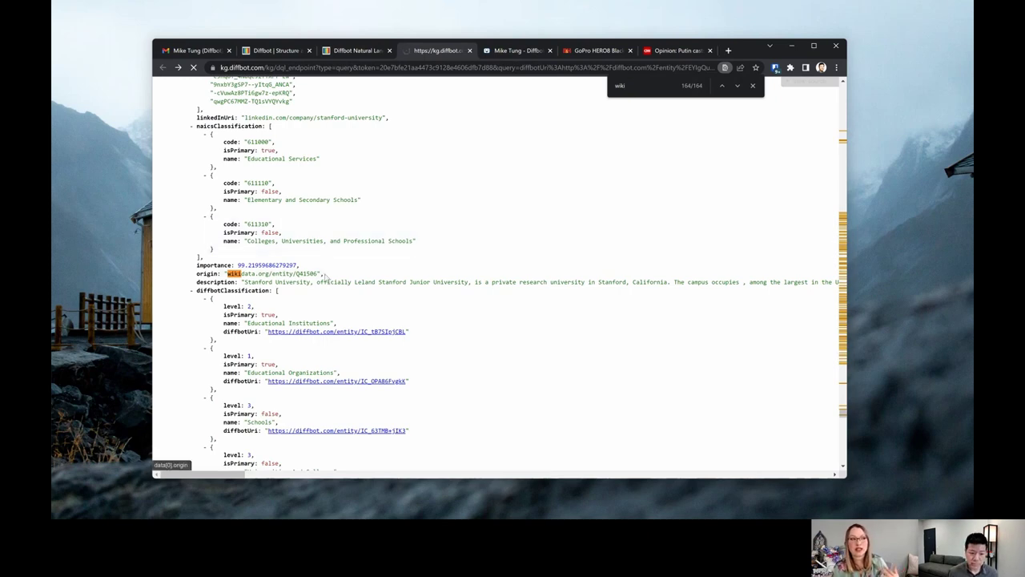
{"action": "left_click_drag", "start_coordinate": [285, 274], "coordinate": [323, 275]}
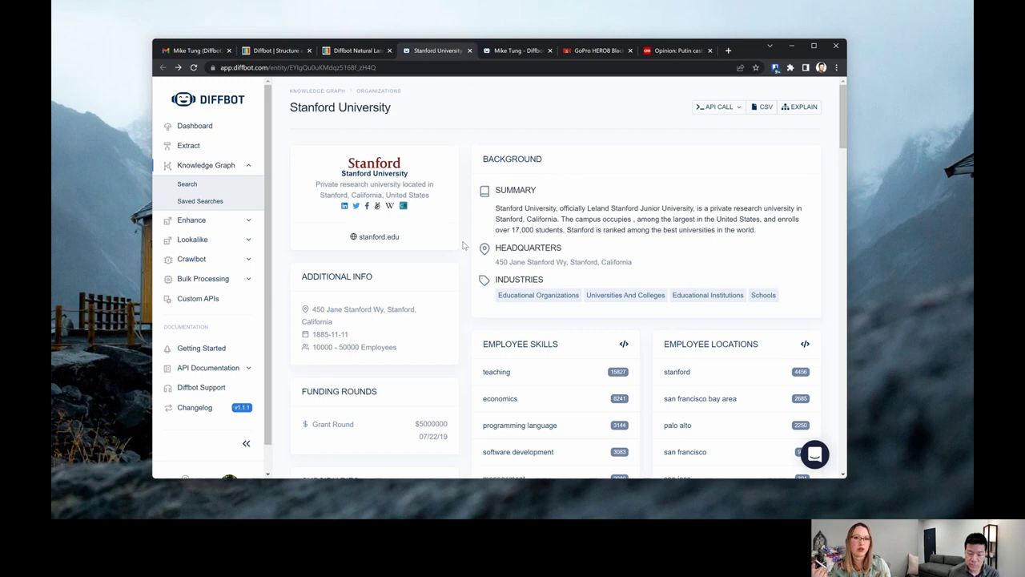
{"action": "scroll", "coordinate": [463, 245], "scroll_direction": "down", "scroll_amount": 5}
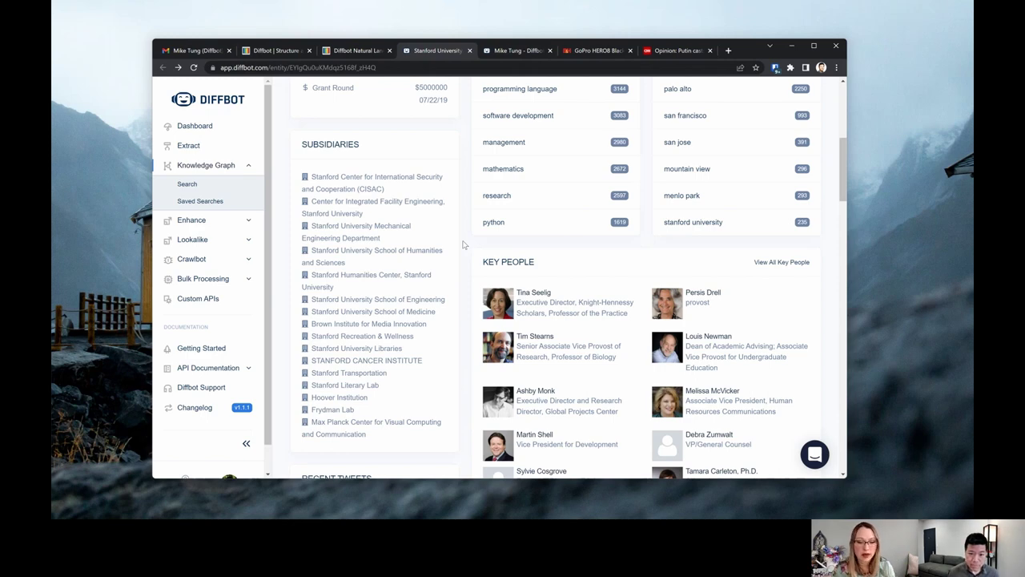
Step: Switch to the Knowledge Graph record of the biography's subject and review the summary, experience and photos
{"action": "left_click", "coordinate": [489, 53]}
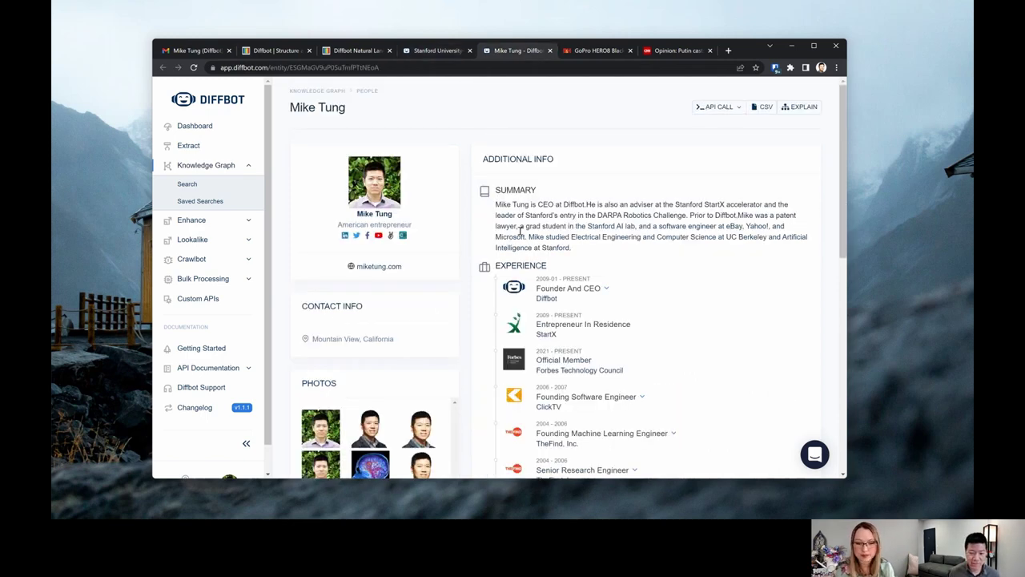
{"action": "scroll", "coordinate": [488, 192], "scroll_direction": "down", "scroll_amount": 10}
{"action": "scroll", "coordinate": [485, 198], "scroll_direction": "up", "scroll_amount": 10}
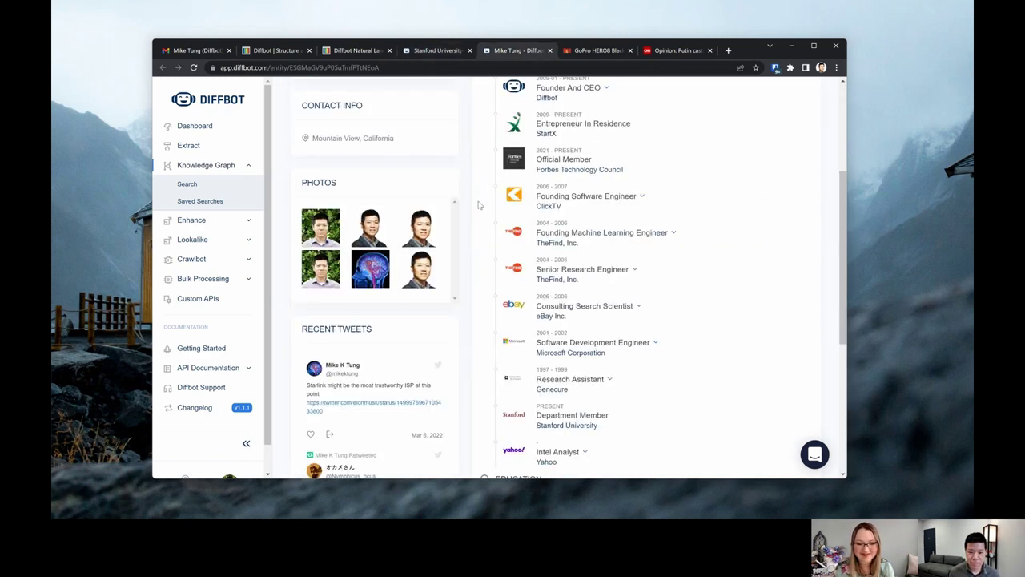
Step: Return to the Natural Language API demo and examine the types and salience scores in the entity list
{"action": "left_click", "coordinate": [364, 50]}
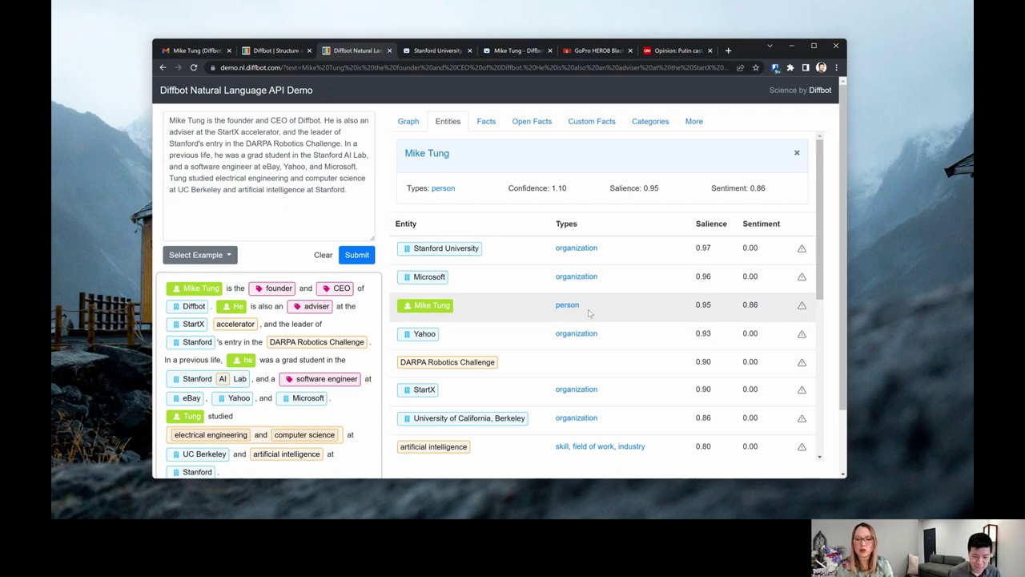
{"action": "scroll", "coordinate": [543, 227], "scroll_direction": "down", "scroll_amount": 3}
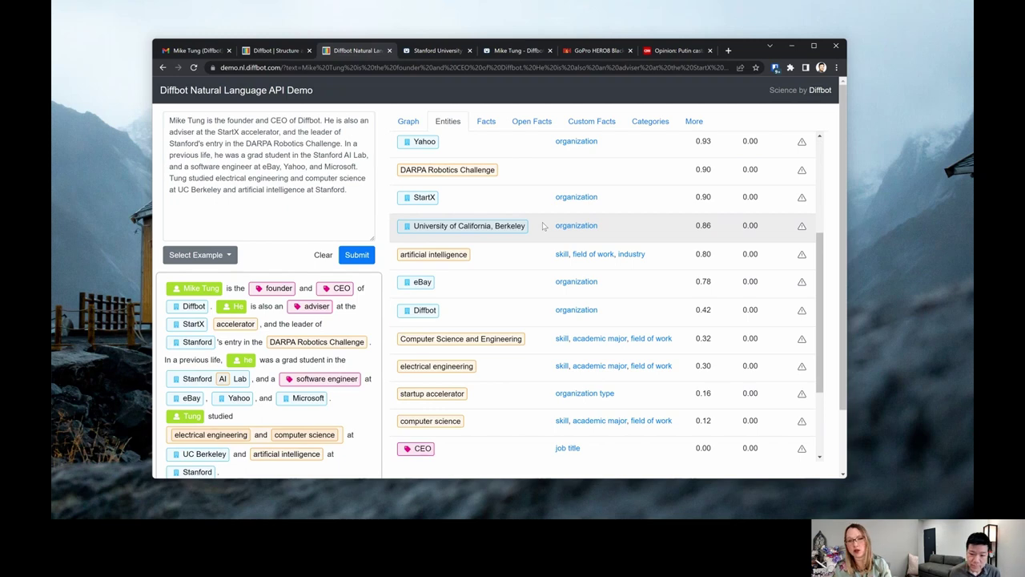
{"action": "scroll", "coordinate": [552, 270], "scroll_direction": "up", "scroll_amount": 1}
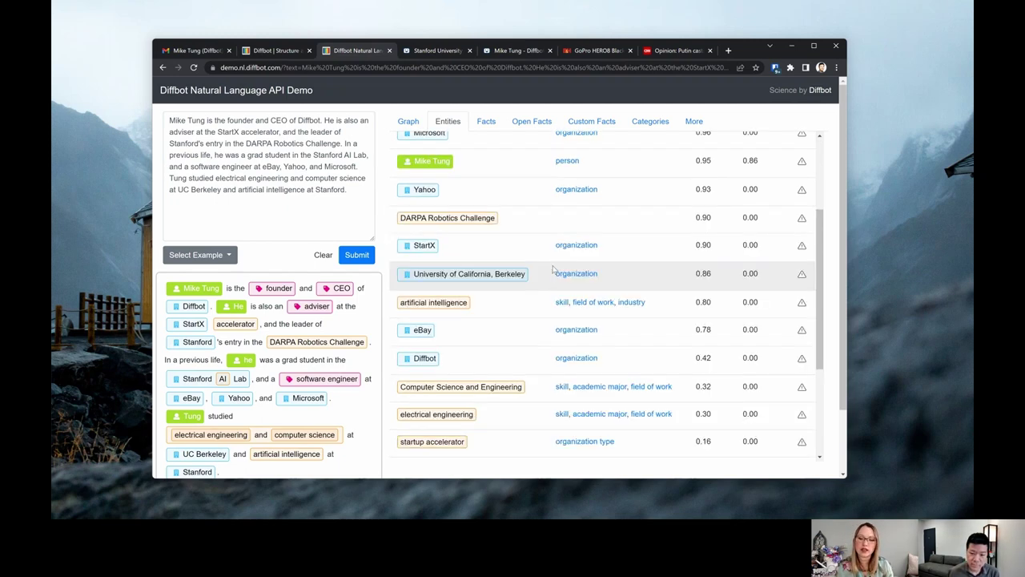
Step: Return to the top of the entity list and highlight the whole biography text in the input area
{"action": "scroll", "coordinate": [553, 270], "scroll_direction": "up", "scroll_amount": 3}
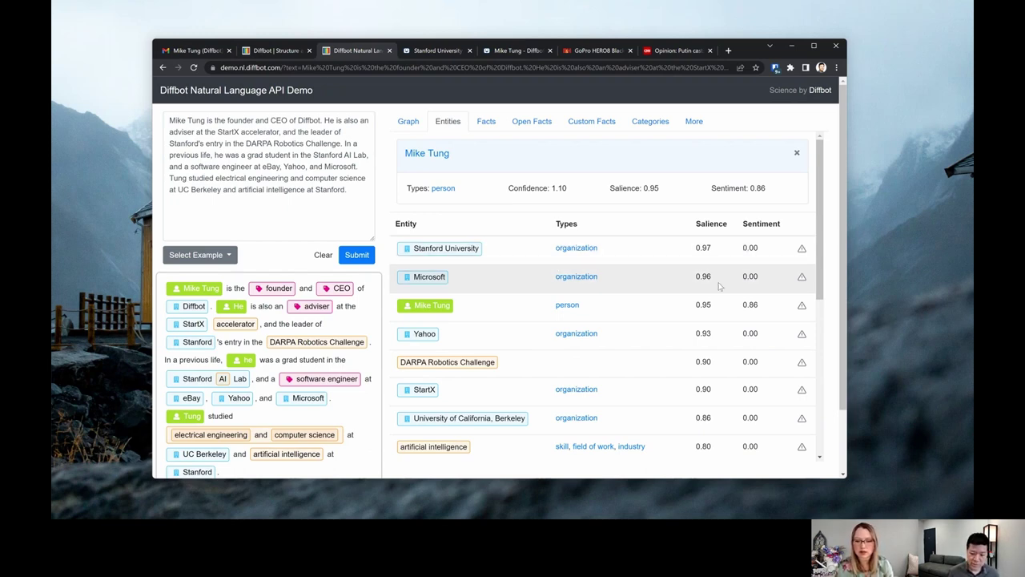
{"action": "left_click", "coordinate": [349, 202]}
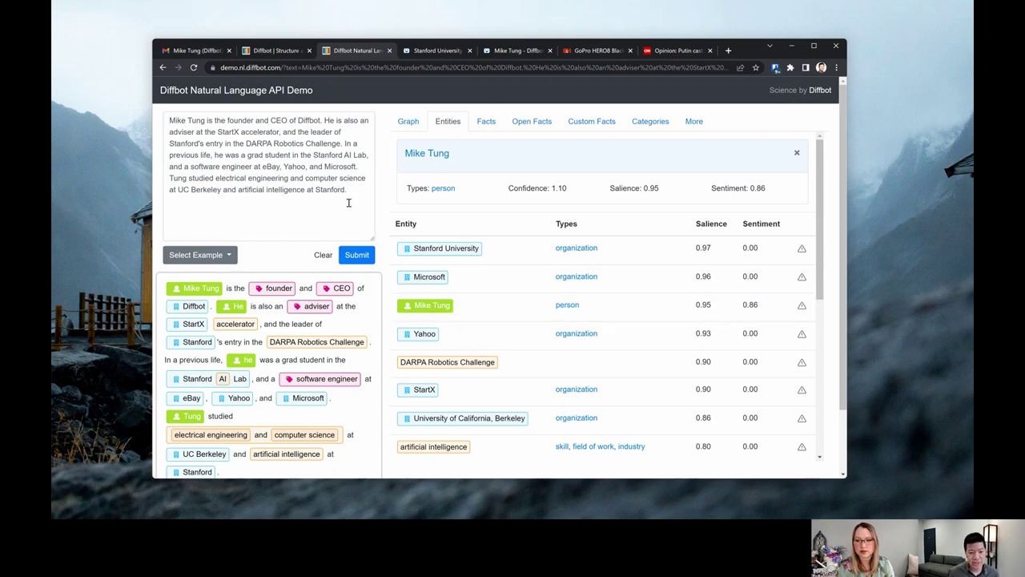
{"action": "key", "text": "ctrl+a"}
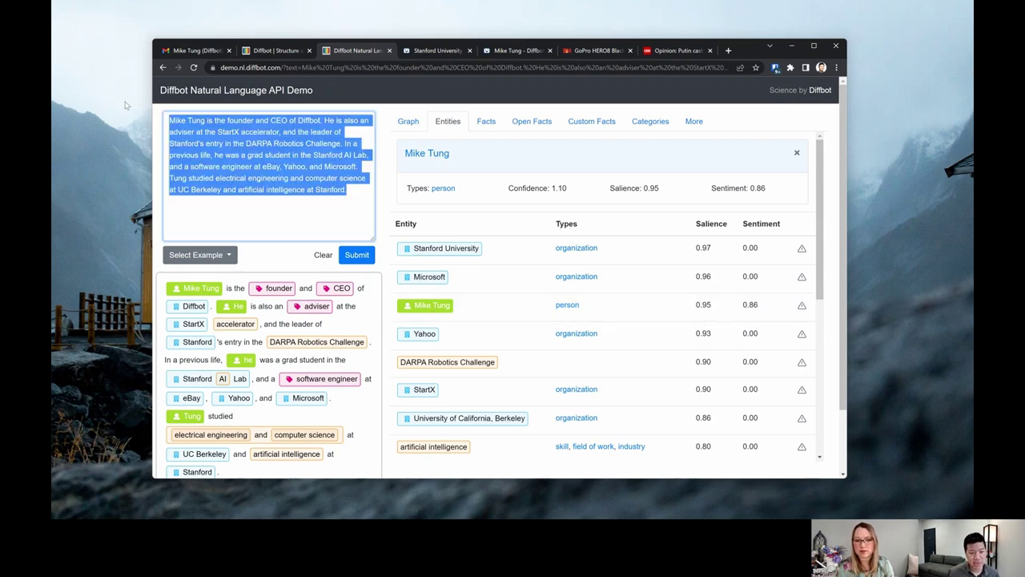
{"action": "left_click", "coordinate": [370, 213]}
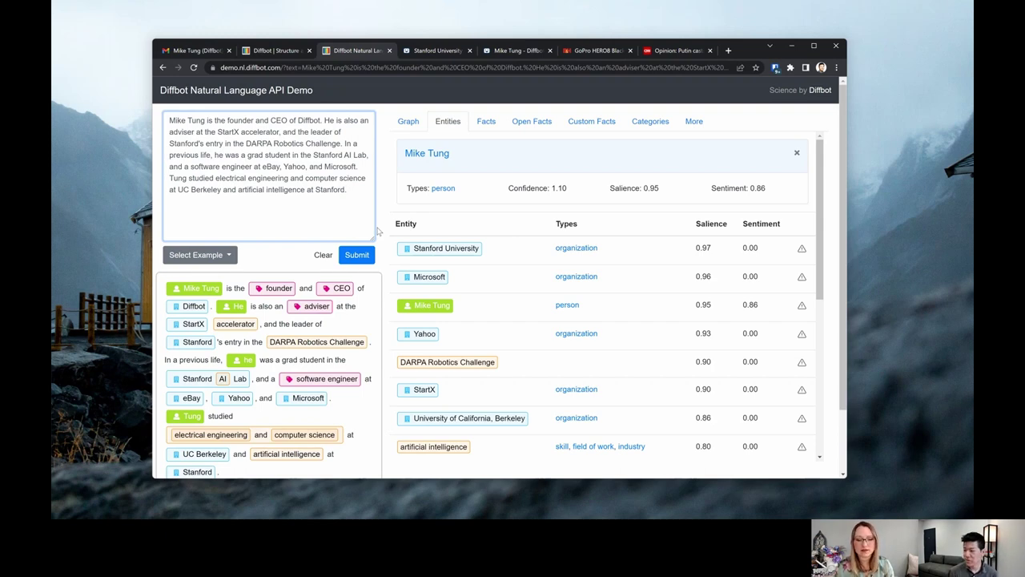
{"action": "scroll", "coordinate": [521, 231], "scroll_direction": "down", "scroll_amount": 2}
Step: Examine the biography's extracted facts with their properties, values and qualifiers, highlighting "is not" in the Microsoft employment qualifier
{"action": "left_click", "coordinate": [486, 121]}
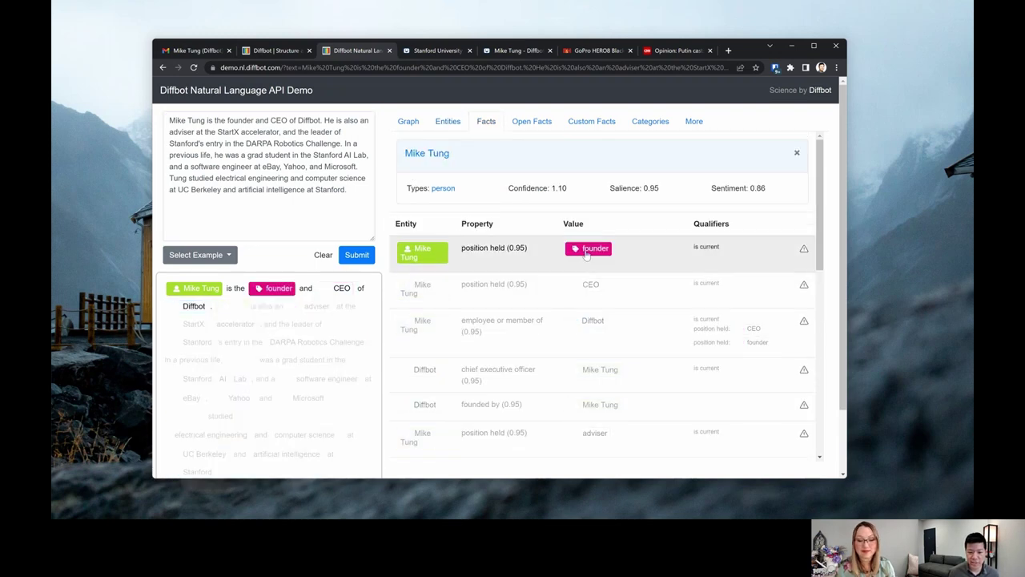
{"action": "scroll", "coordinate": [552, 302], "scroll_direction": "down", "scroll_amount": 1}
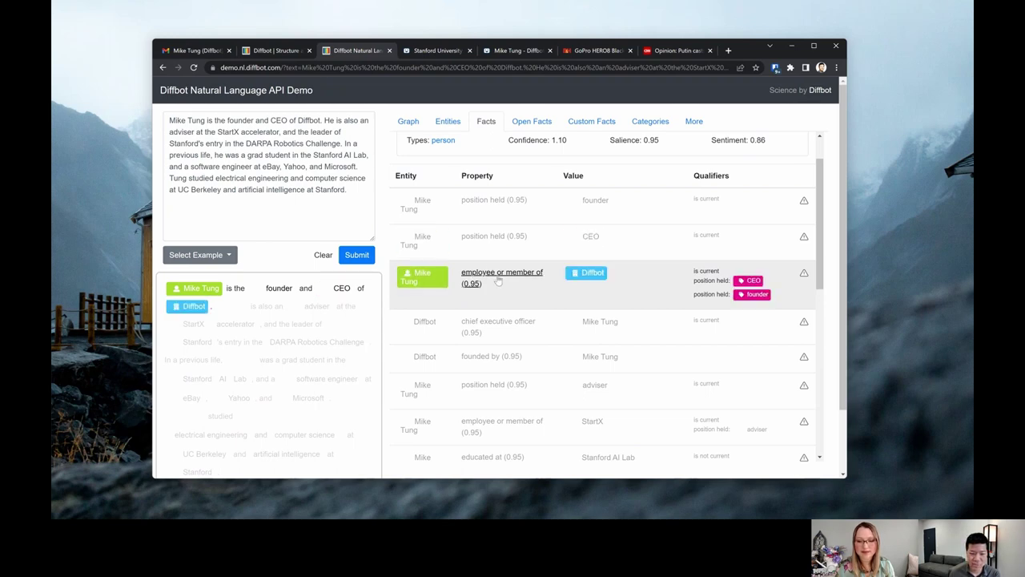
{"action": "scroll", "coordinate": [498, 281], "scroll_direction": "down", "scroll_amount": 3}
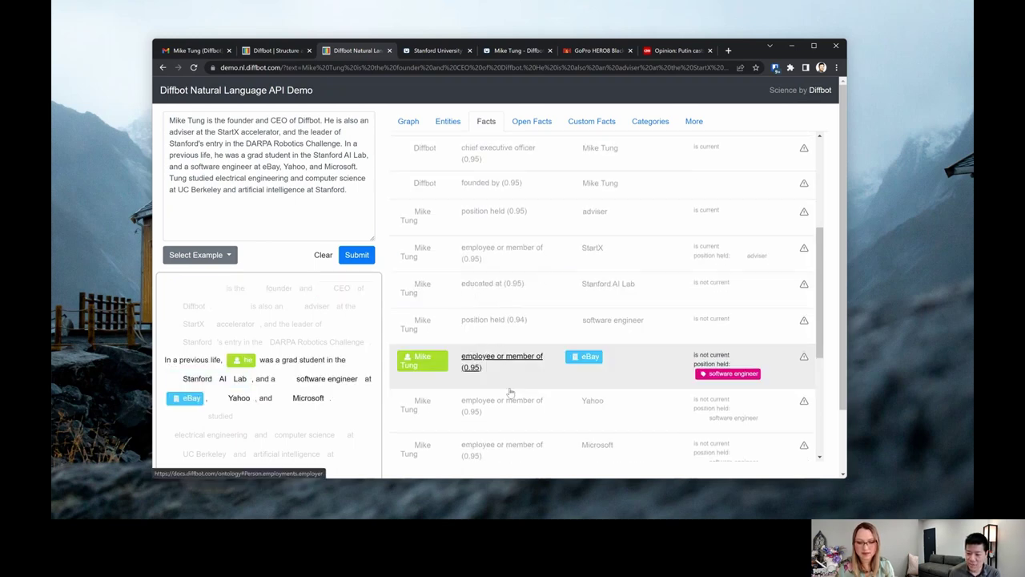
{"action": "scroll", "coordinate": [573, 417], "scroll_direction": "down", "scroll_amount": 2}
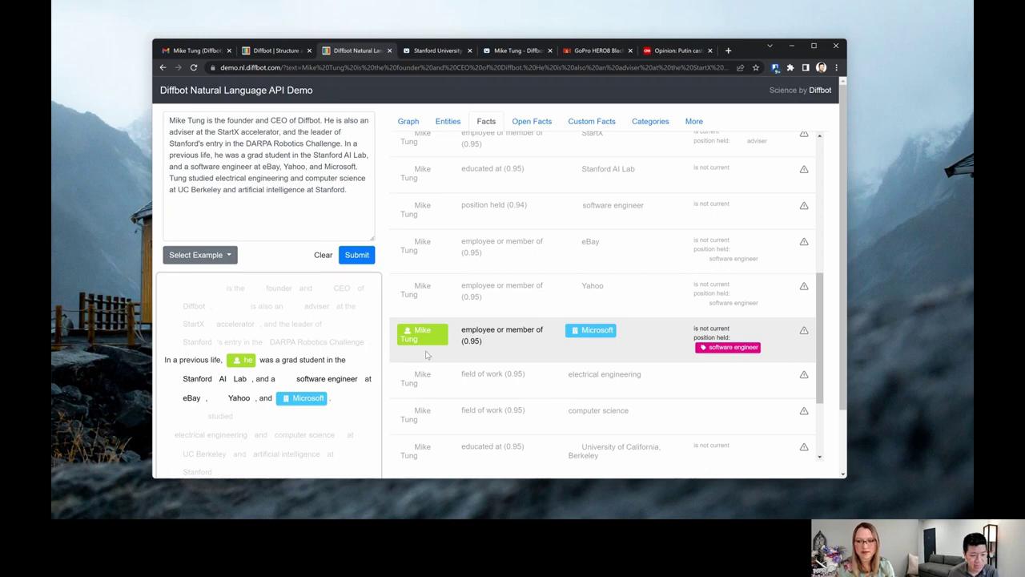
{"action": "mouse_move", "coordinate": [246, 362]}
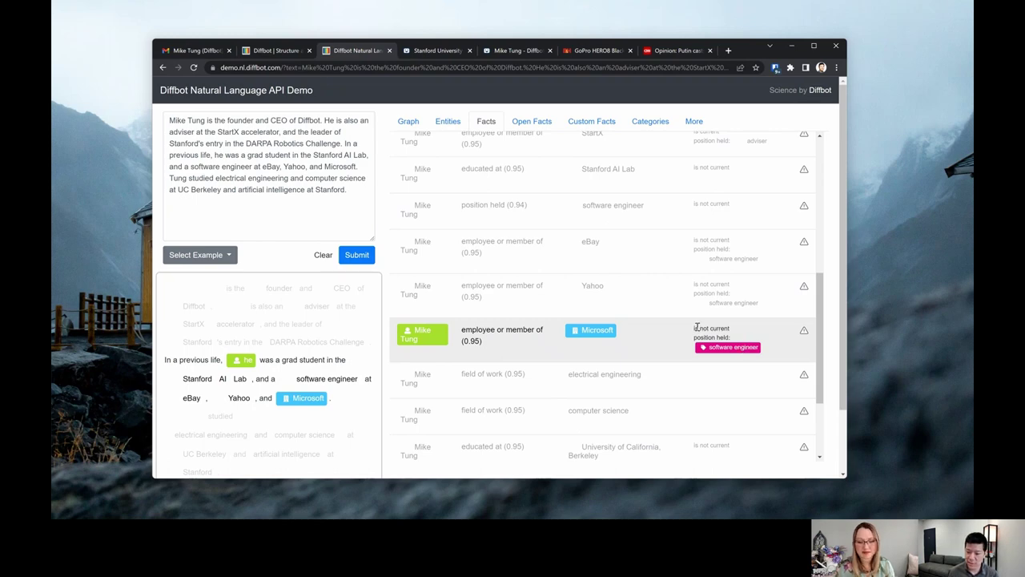
{"action": "left_click_drag", "start_coordinate": [695, 328], "coordinate": [711, 326]}
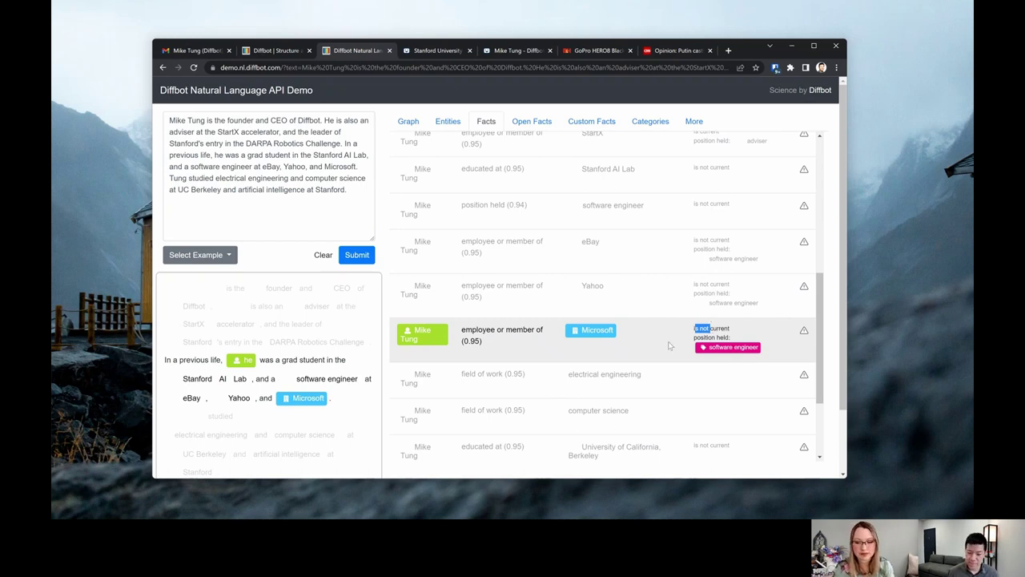
{"action": "scroll", "coordinate": [668, 348], "scroll_direction": "down", "scroll_amount": 3}
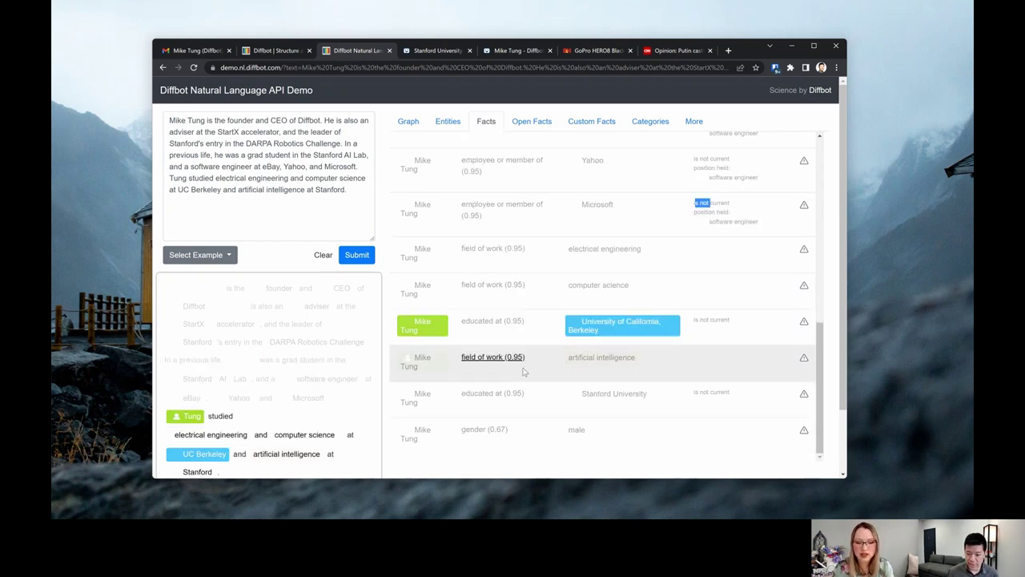
Step: View the open facts extracted from the biography, followed by the custom facts for "academic background in"
{"action": "scroll", "coordinate": [522, 373], "scroll_direction": "up", "scroll_amount": 5}
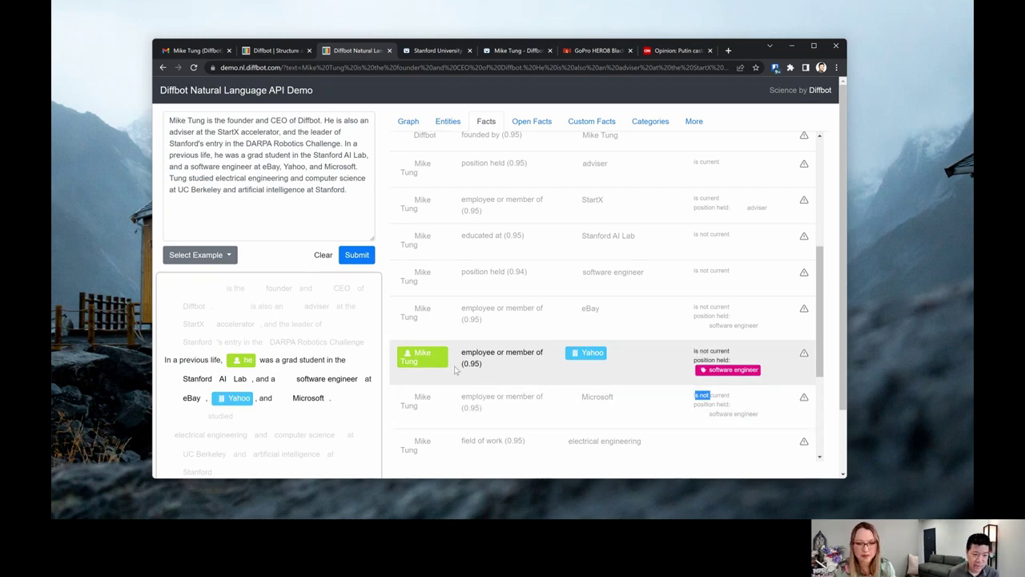
{"action": "scroll", "coordinate": [464, 264], "scroll_direction": "up", "scroll_amount": 3}
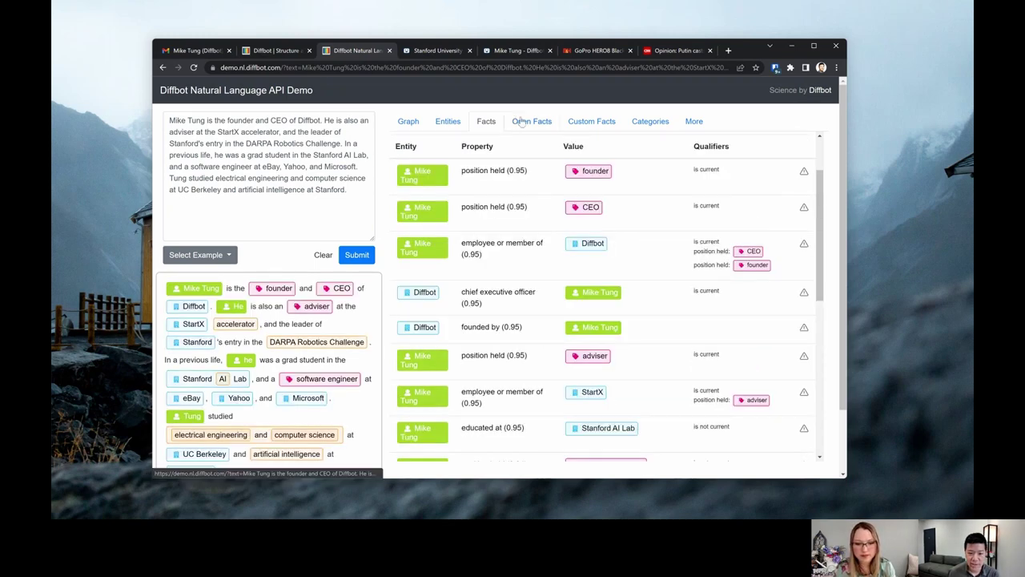
{"action": "left_click", "coordinate": [521, 120]}
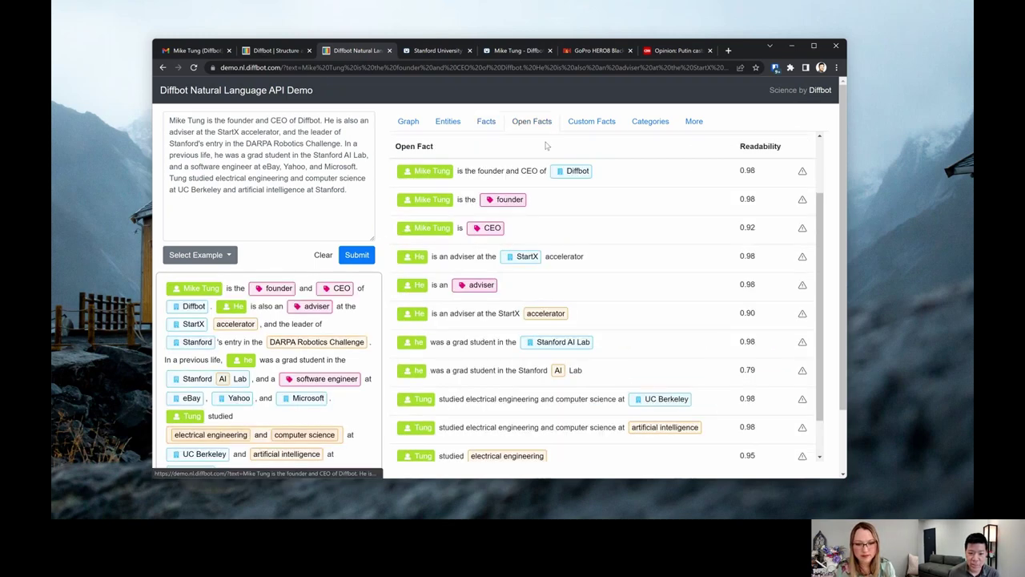
{"action": "left_click", "coordinate": [619, 123]}
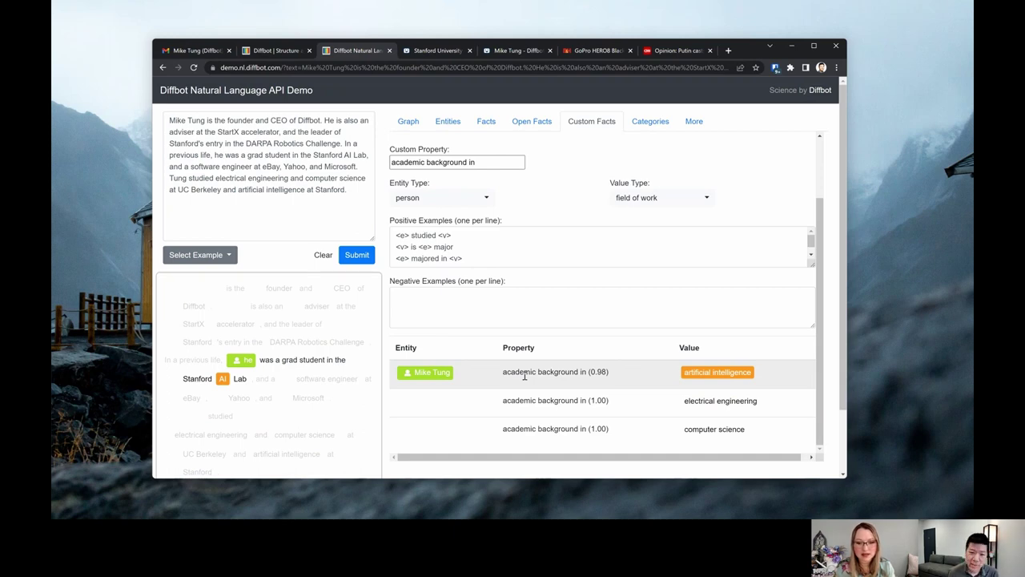
Step: Load the Chinese Wikipedia example and view its graph alongside the original Chinese text
{"action": "left_click", "coordinate": [221, 258]}
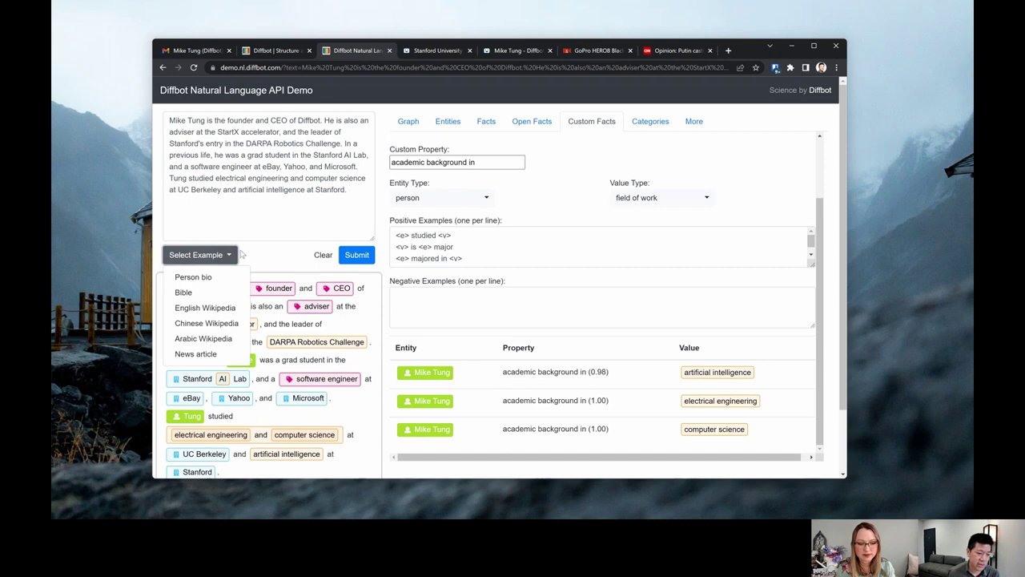
{"action": "left_click", "coordinate": [225, 326]}
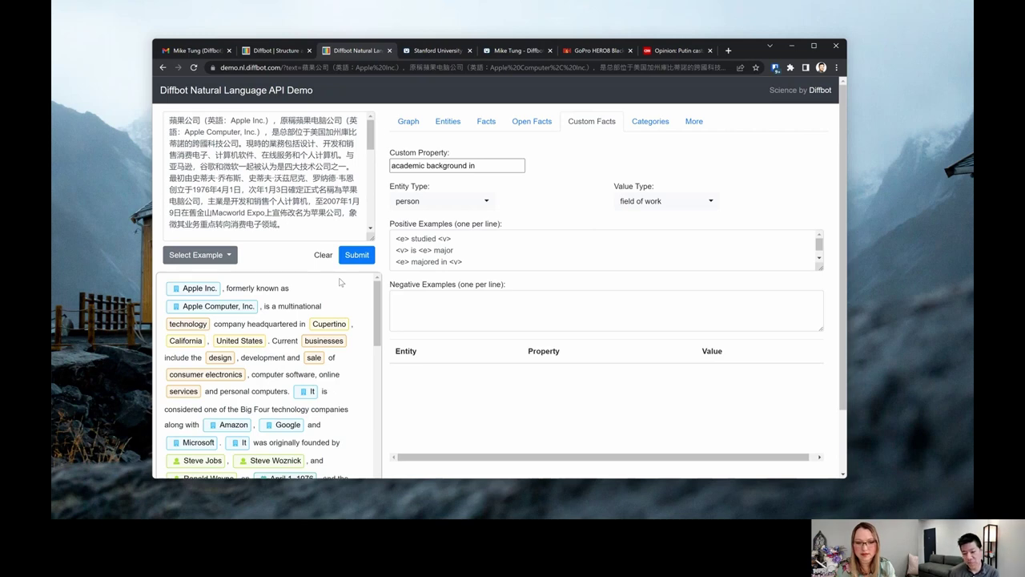
{"action": "left_click", "coordinate": [413, 123]}
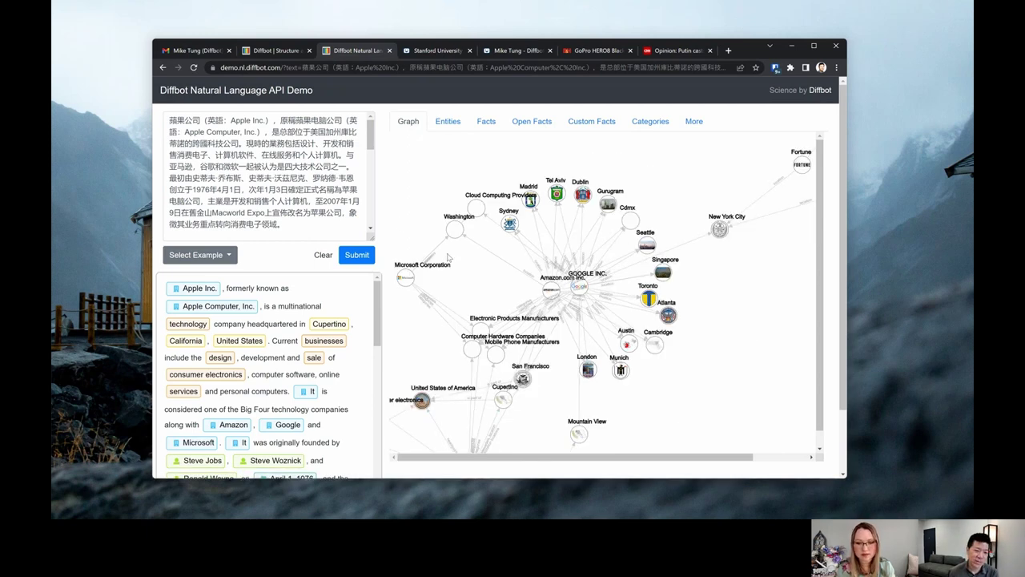
{"action": "left_click", "coordinate": [224, 142]}
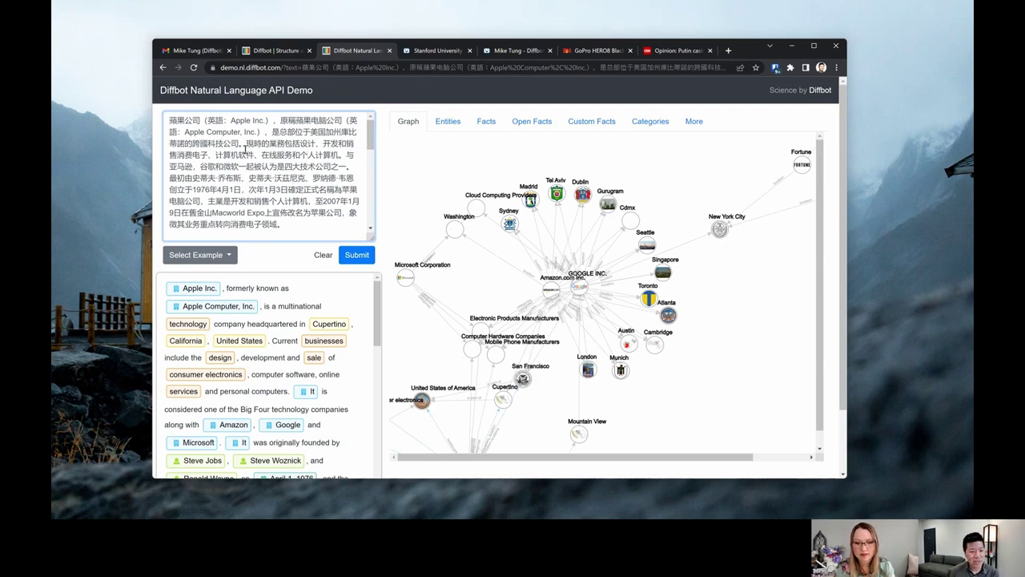
{"action": "left_click_drag", "start_coordinate": [240, 144], "coordinate": [269, 201]}
{"action": "left_click", "coordinate": [215, 144]}
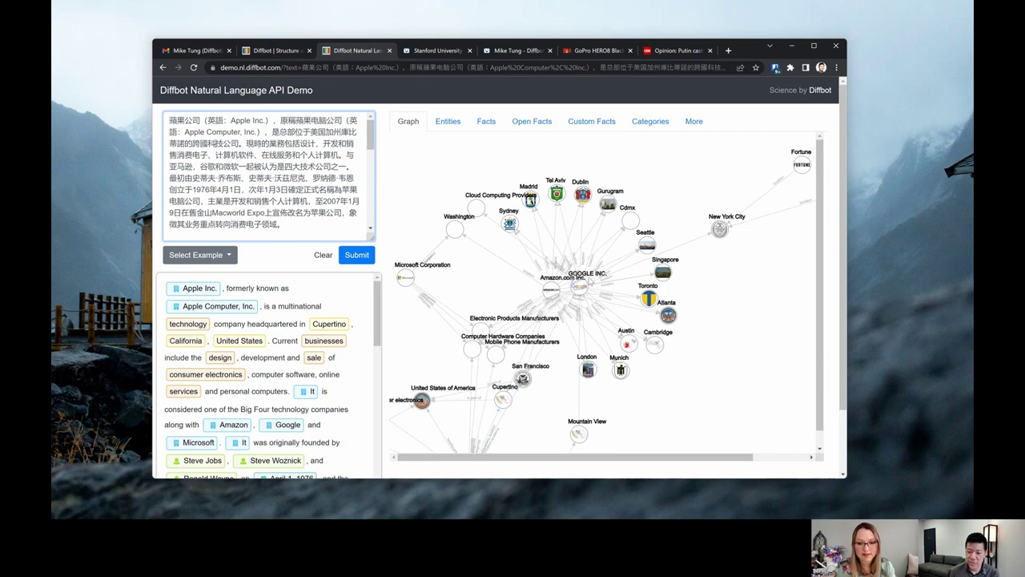
Step: View the Chinese example's entities, show the details of Apple Inc. and display the extracted facts
{"action": "left_click", "coordinate": [464, 122]}
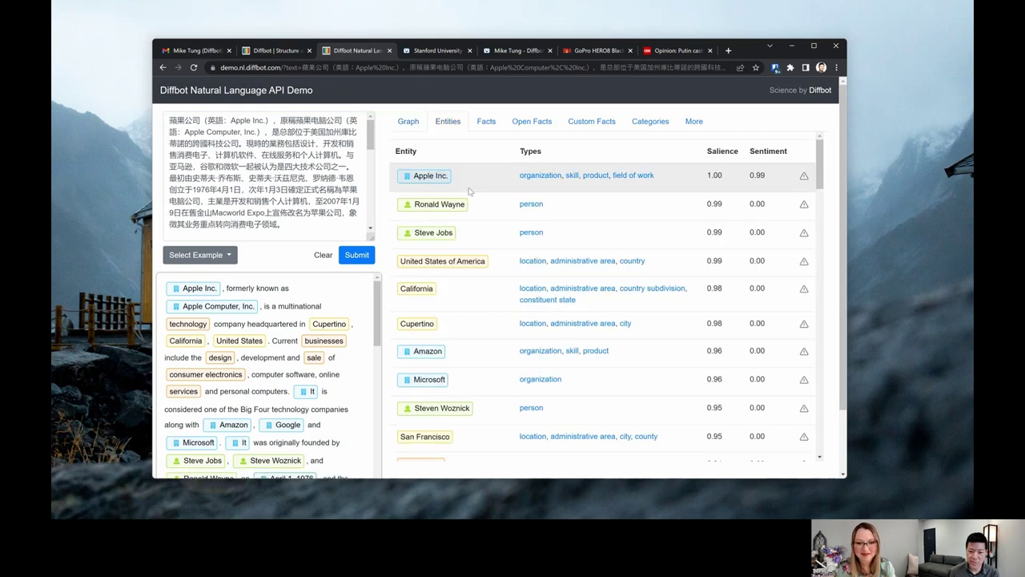
{"action": "left_click", "coordinate": [429, 176]}
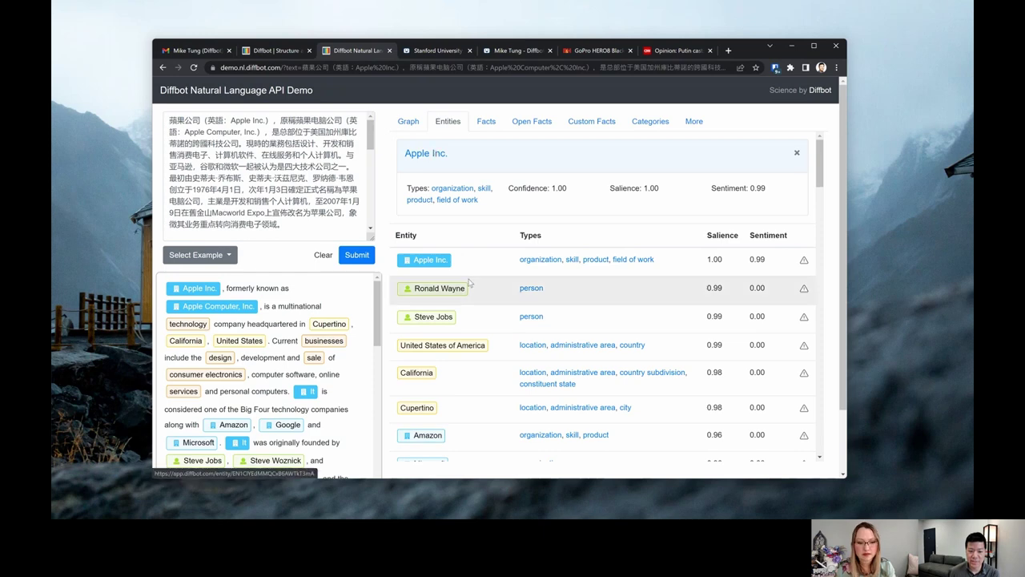
{"action": "left_click", "coordinate": [483, 125]}
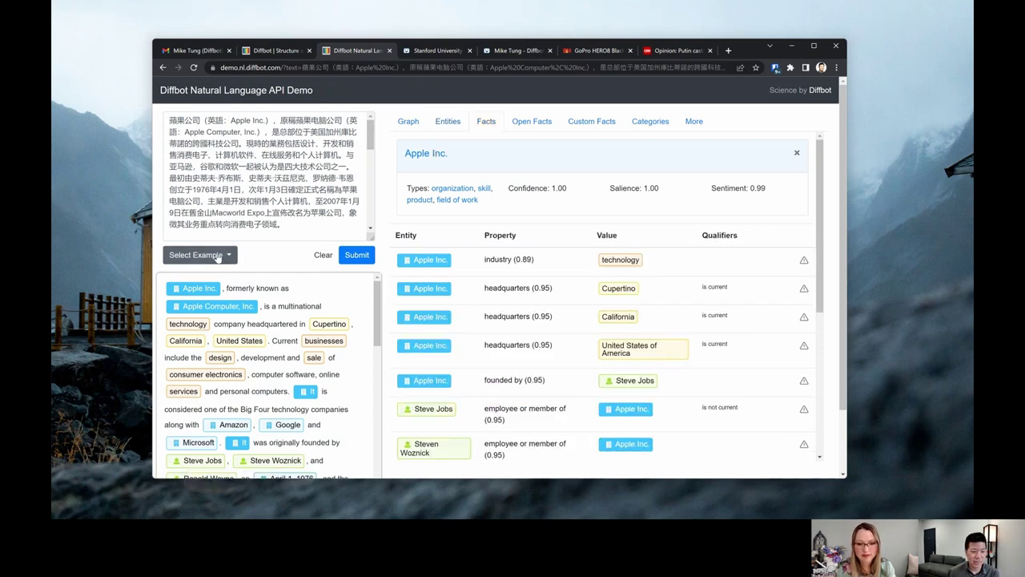
Step: Load the Arabic Wikipedia example and switch from its facts to its entities
{"action": "left_click", "coordinate": [199, 255]}
{"action": "left_click", "coordinate": [203, 338]}
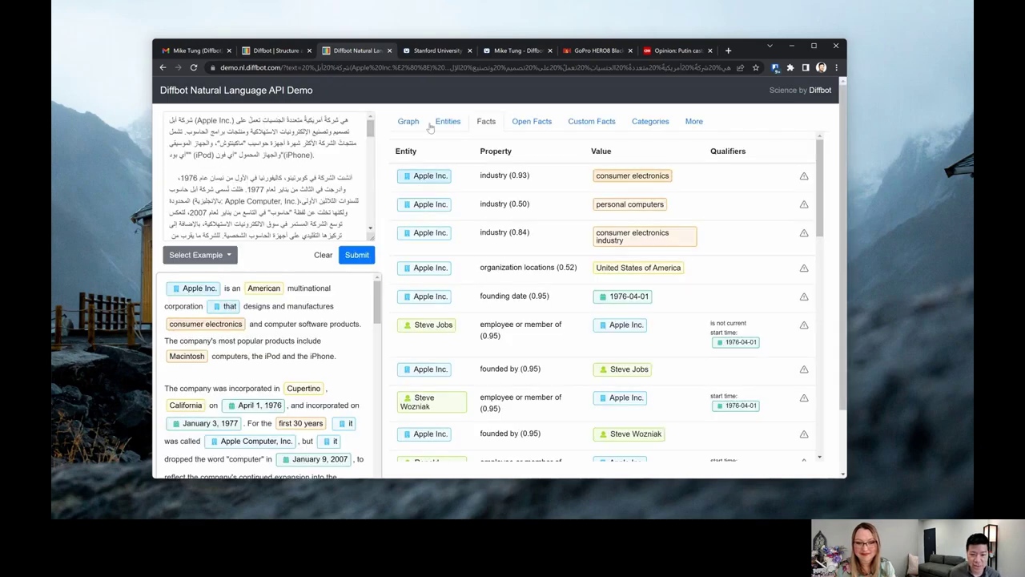
{"action": "left_click", "coordinate": [431, 124]}
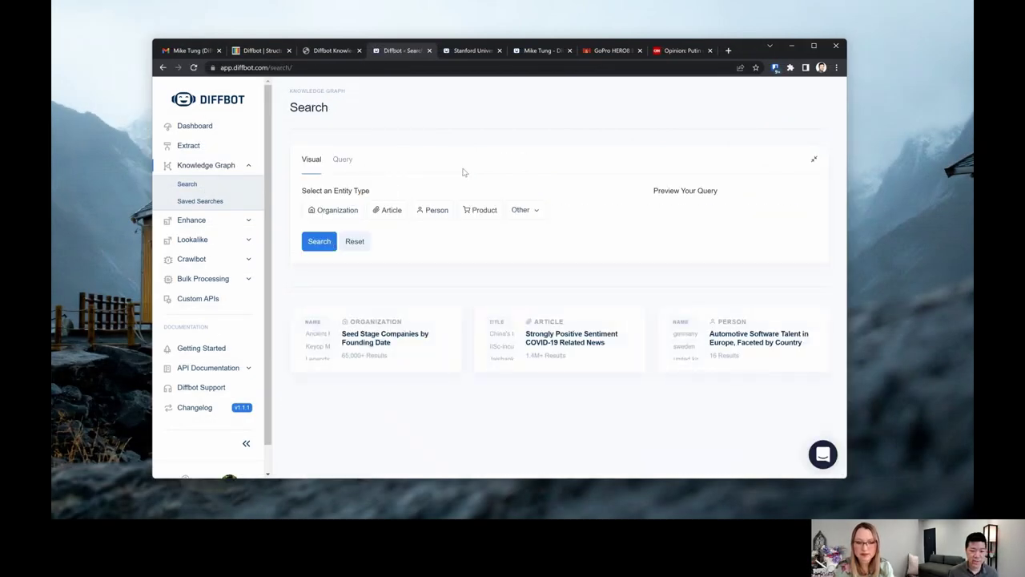
Step: Compare the Visual and Query modes of the Knowledge Graph search
{"action": "left_click", "coordinate": [343, 160]}
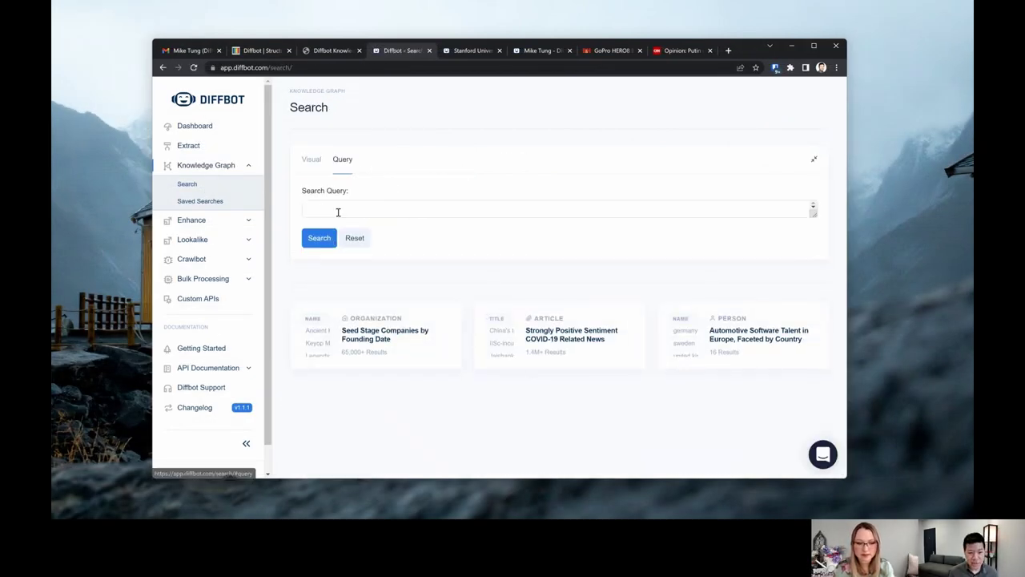
{"action": "left_click", "coordinate": [317, 165]}
{"action": "left_click", "coordinate": [348, 170]}
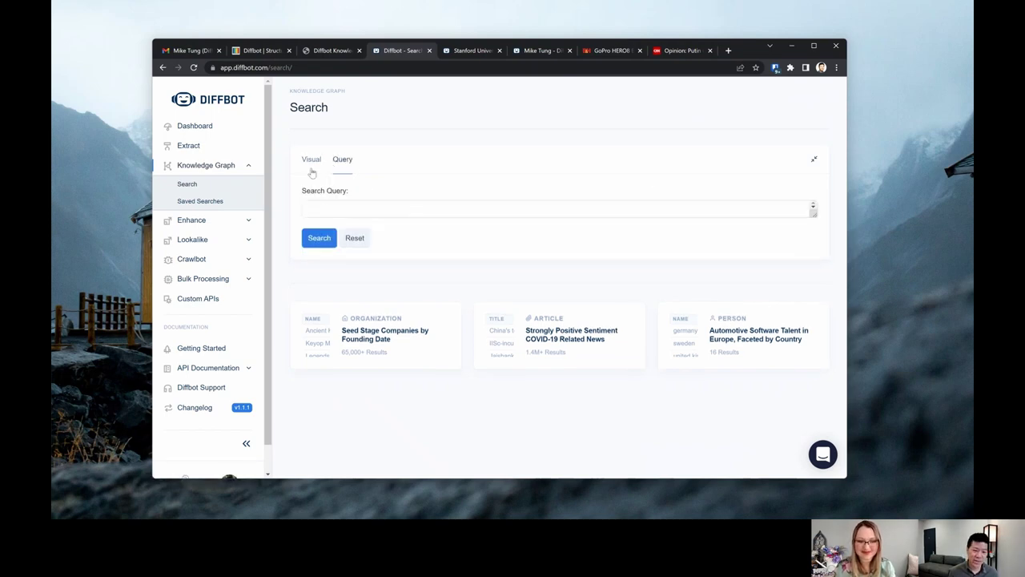
{"action": "left_click", "coordinate": [349, 172]}
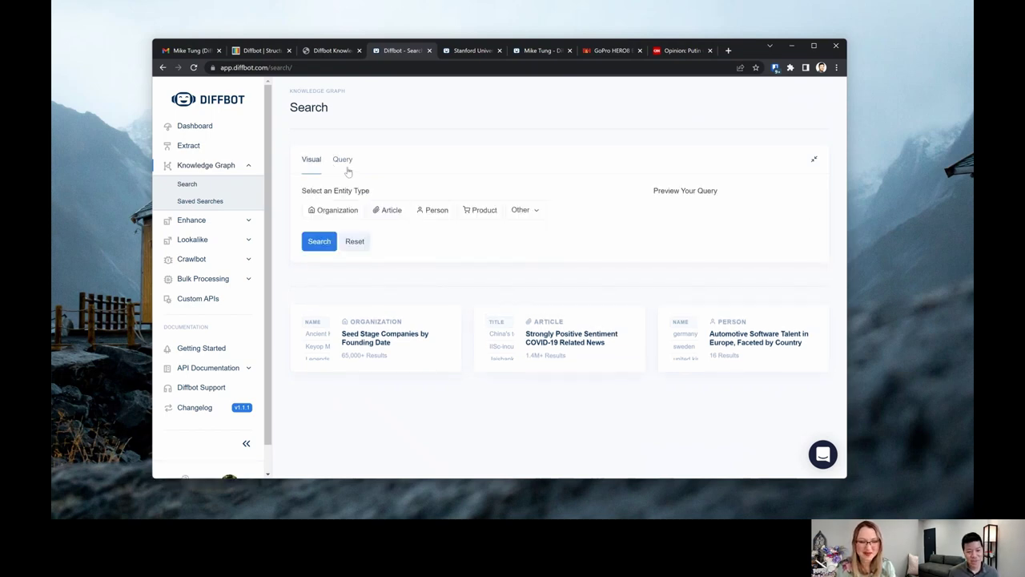
Step: Run the Knowledge Graph query type:Organization name:"Amplify Partners" and look through the matching organizations
{"action": "left_click", "coordinate": [348, 172]}
{"action": "left_click", "coordinate": [352, 210]}
{"action": "type", "text": "typ"}
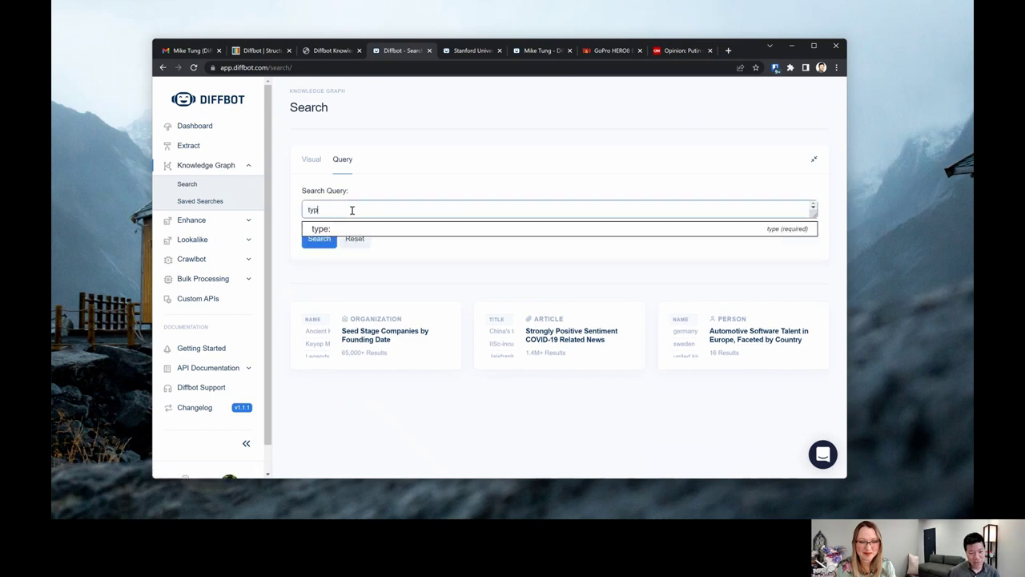
{"action": "type", "text": "e:Or"}
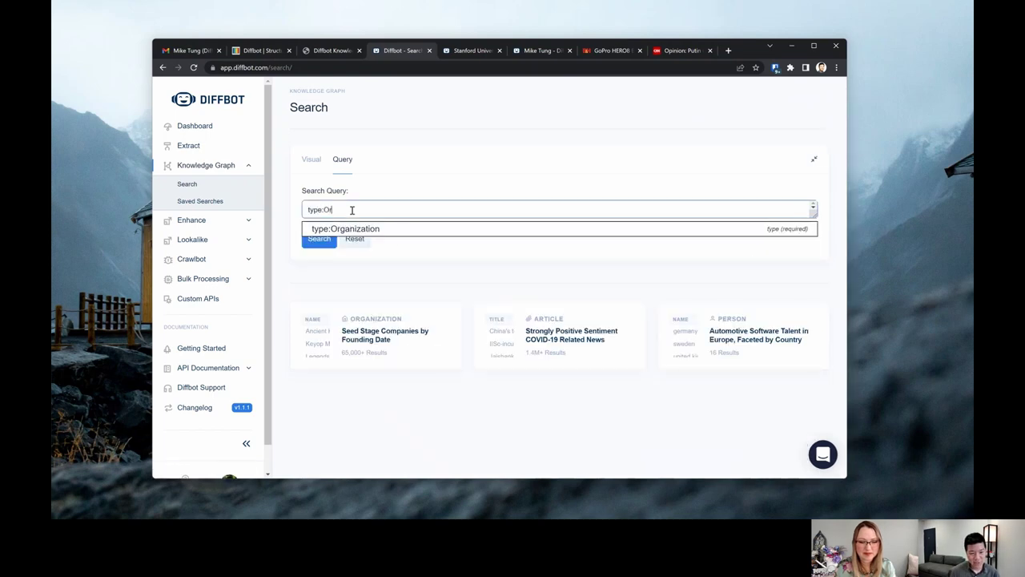
{"action": "type", "text": "ganization"}
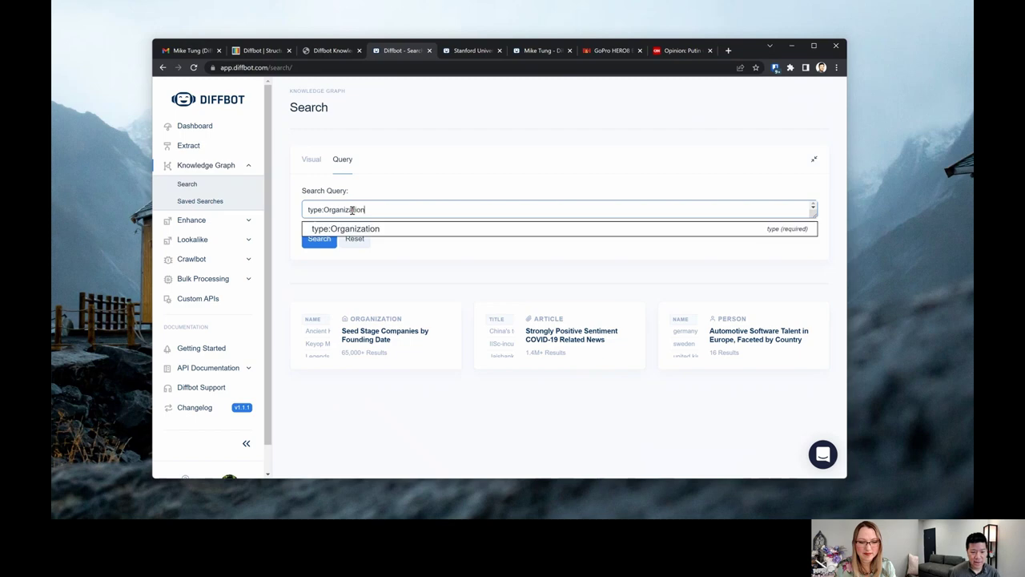
{"action": "type", "text": " name:\""}
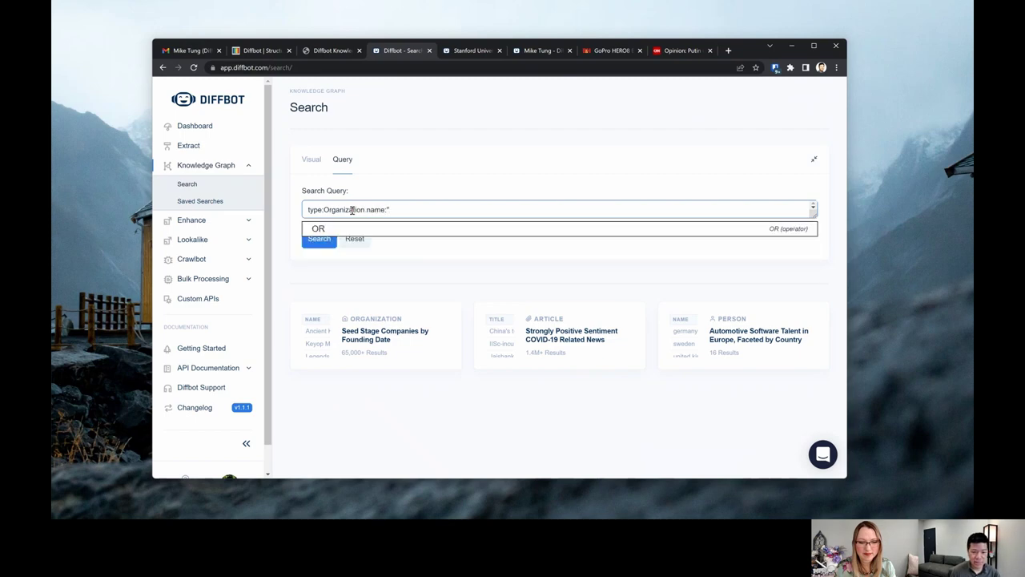
{"action": "type", "text": "Amplify Partners\""}
{"action": "key", "text": "Return"}
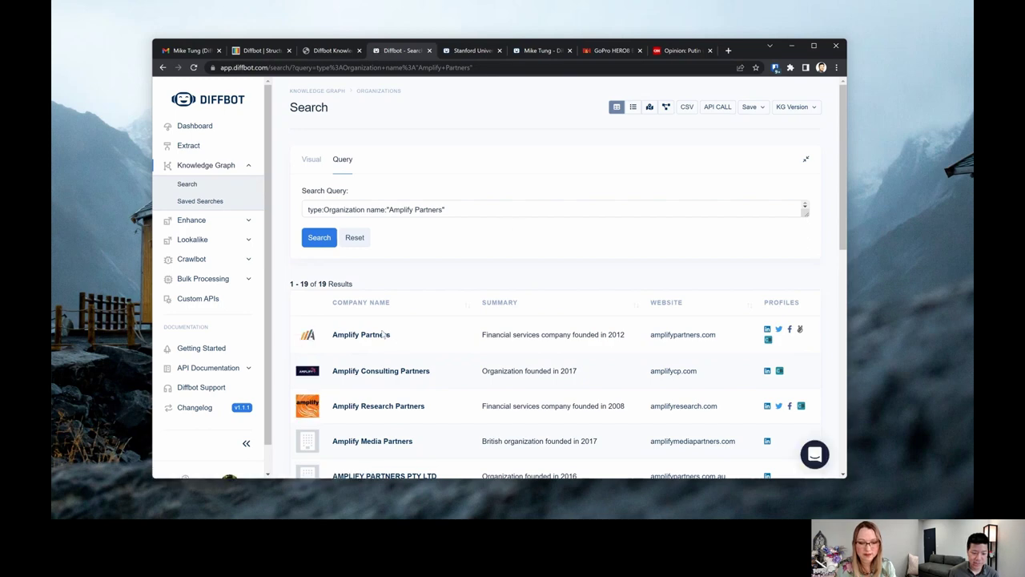
{"action": "scroll", "coordinate": [393, 343], "scroll_direction": "down", "scroll_amount": 1}
{"action": "scroll", "coordinate": [365, 320], "scroll_direction": "up", "scroll_amount": 1}
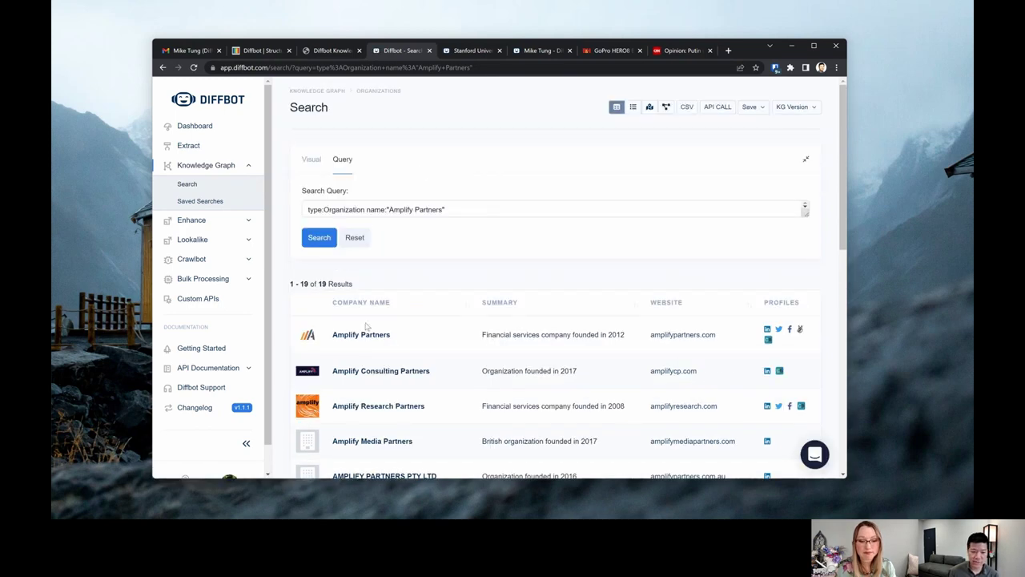
{"action": "scroll", "coordinate": [389, 355], "scroll_direction": "down", "scroll_amount": 1}
{"action": "scroll", "coordinate": [377, 413], "scroll_direction": "down", "scroll_amount": 1}
{"action": "scroll", "coordinate": [372, 385], "scroll_direction": "up", "scroll_amount": 2}
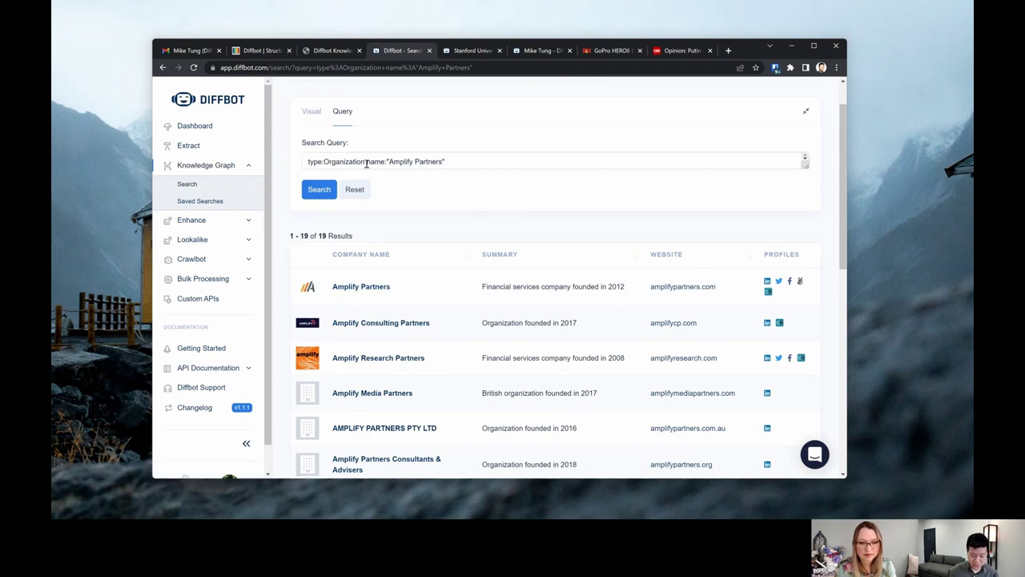
Step: Replace the name condition in the Organization query with the suggested investments field
{"action": "left_click_drag", "start_coordinate": [366, 161], "coordinate": [532, 169]}
{"action": "type", "text": "invesm"}
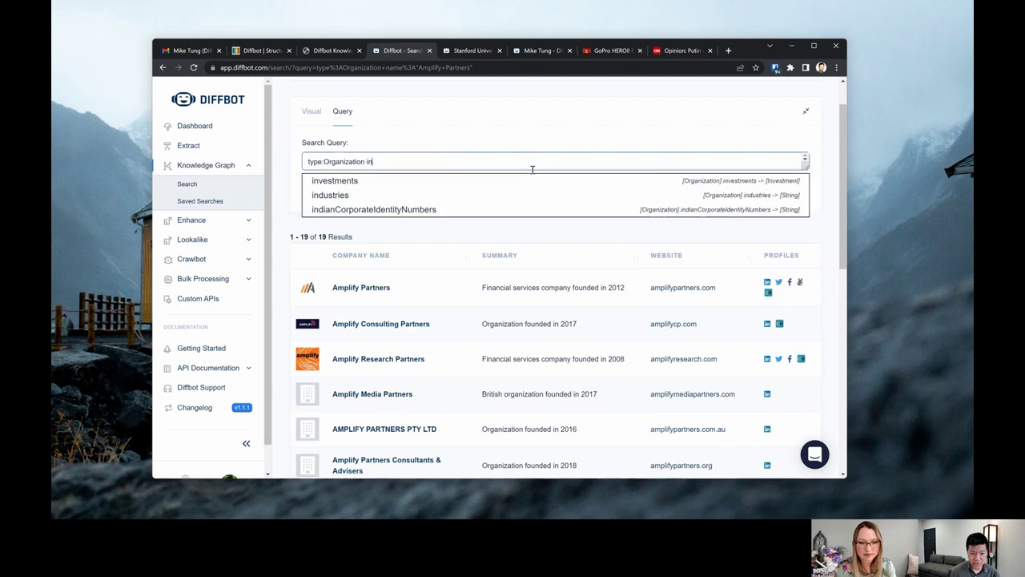
{"action": "key", "text": "BackSpace"}
{"action": "key", "text": "BackSpace"}
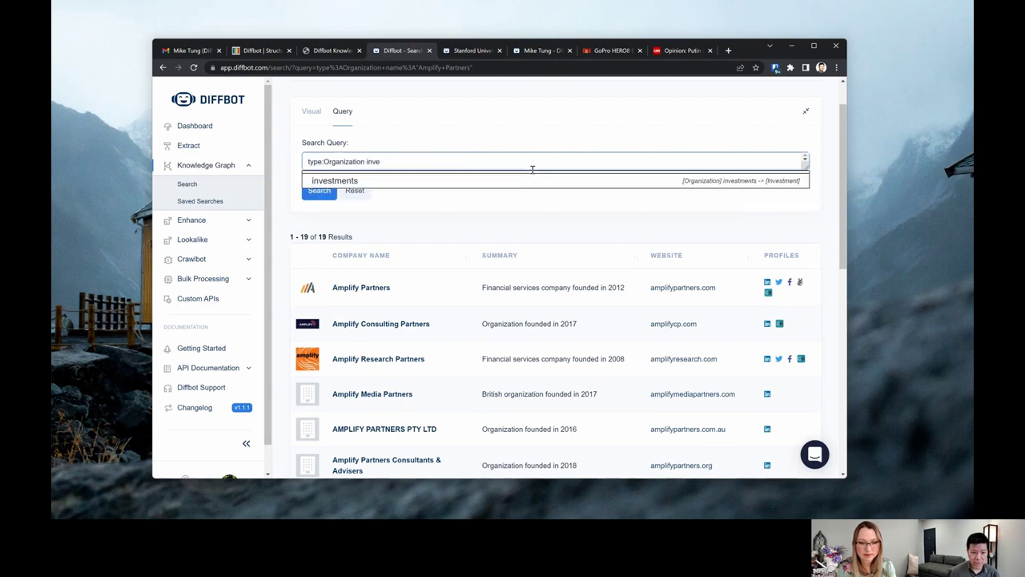
{"action": "key", "text": "Return"}
{"action": "key", "text": "BackSpace"}
{"action": "key", "text": "BackSpace"}
{"action": "key", "text": "BackSpace"}
{"action": "key", "text": "BackSpace"}
{"action": "key", "text": "BackSpace"}
{"action": "key", "text": "BackSpace"}
{"action": "key", "text": "BackSpace"}
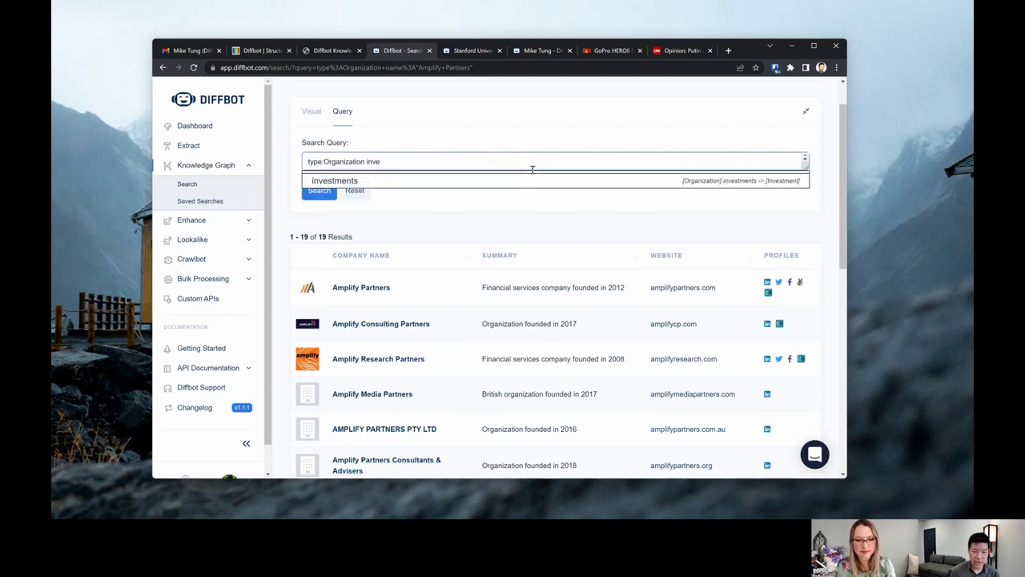
{"action": "key", "text": "Down"}
{"action": "key", "text": "Return"}
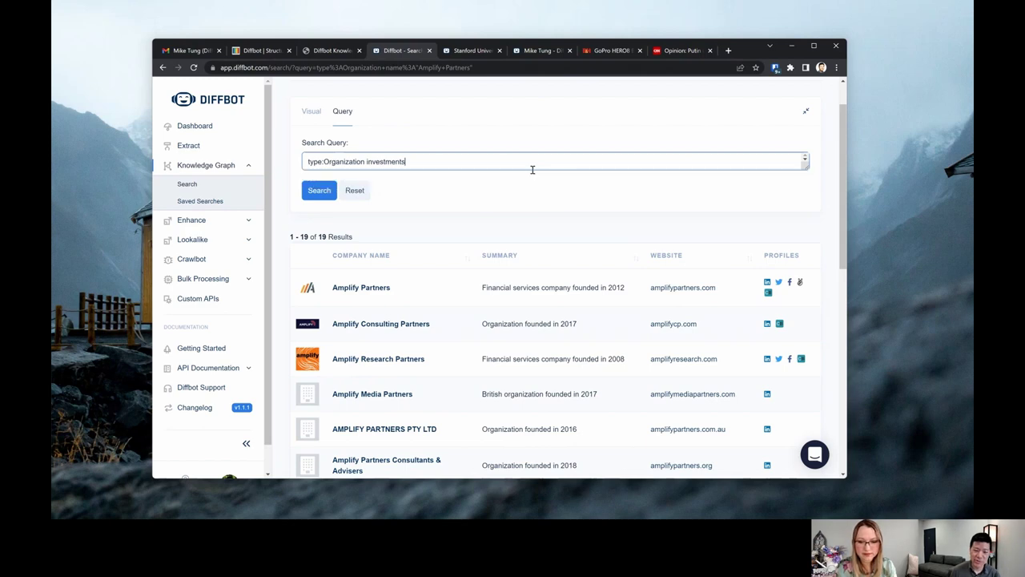
Step: Complete the condition as investments.investors.name:"Amplify Partners", run the query and look through the matching companies
{"action": "type", "text": ".n"}
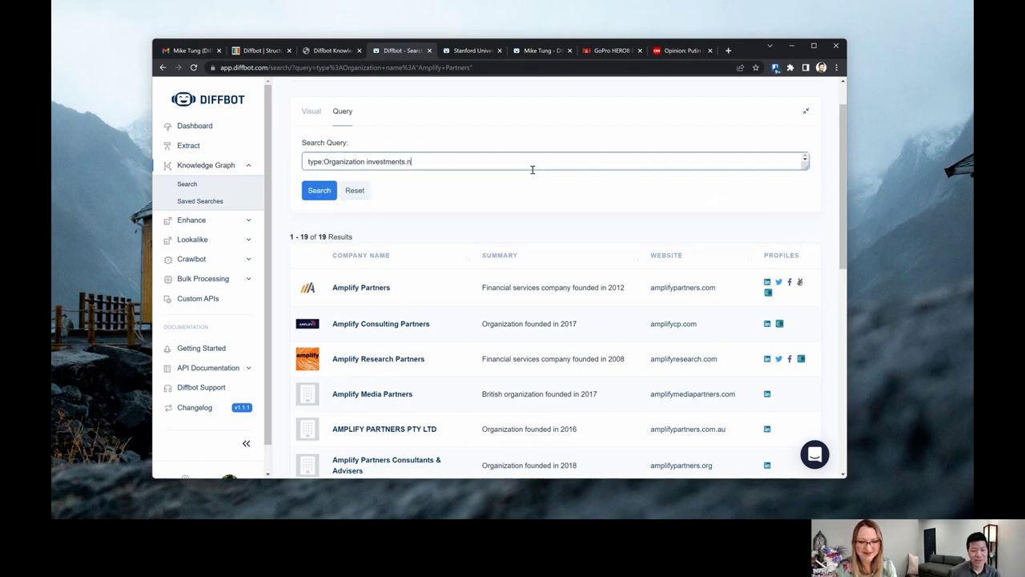
{"action": "key", "text": "BackSpace"}
{"action": "type", "text": "invest"}
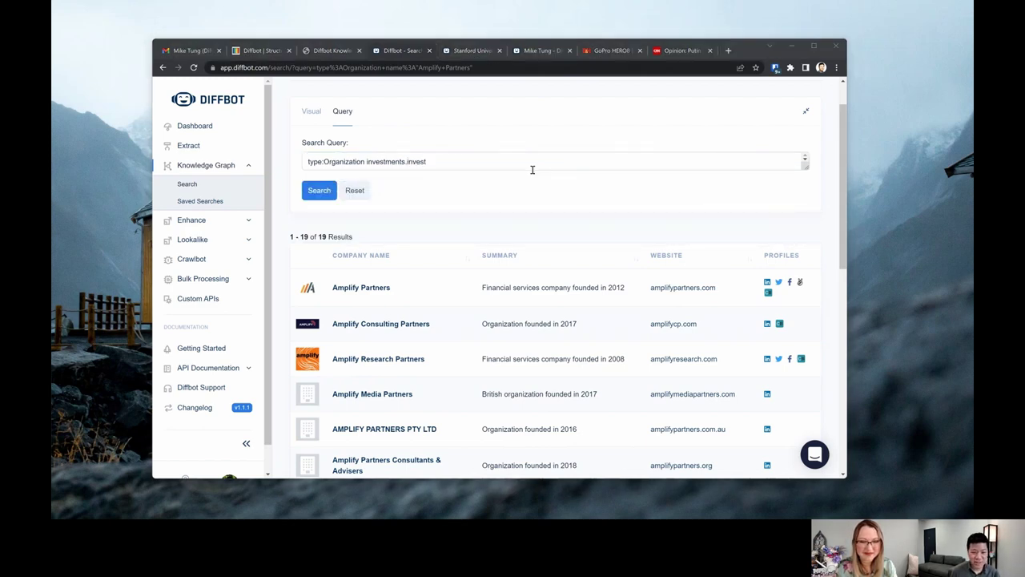
{"action": "left_click", "coordinate": [532, 167]}
{"action": "key", "text": "Return"}
{"action": "type", "text": ".name:"}
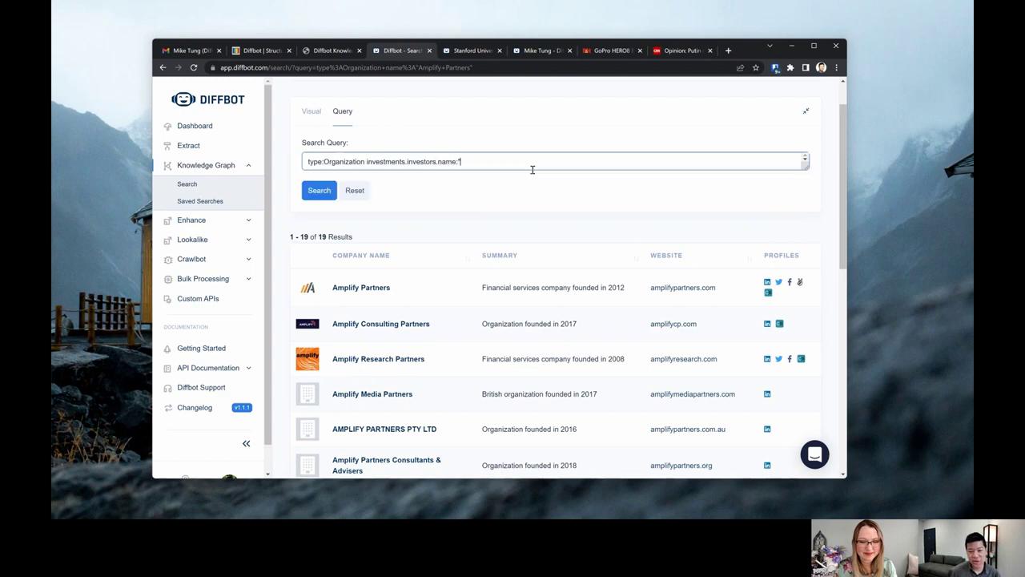
{"action": "type", "text": "\""}
{"action": "type", "text": "Amplify Partners\""}
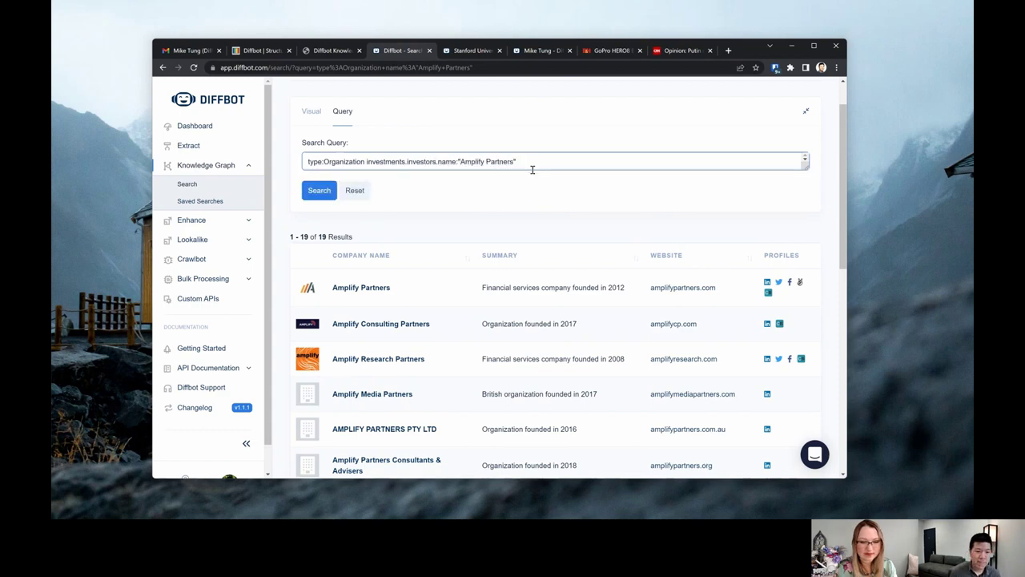
{"action": "left_click", "coordinate": [318, 193]}
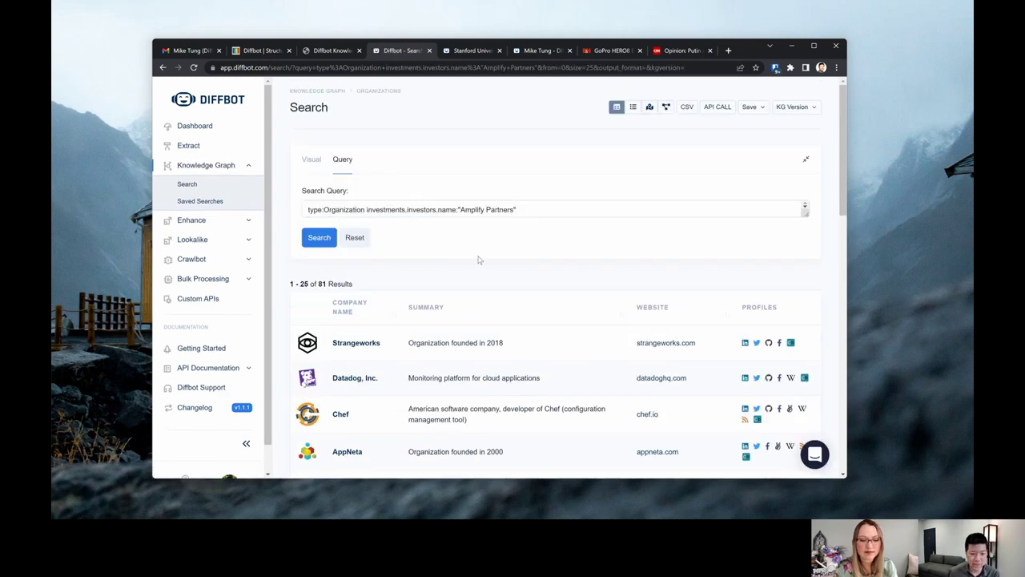
{"action": "scroll", "coordinate": [478, 260], "scroll_direction": "down", "scroll_amount": 5}
{"action": "scroll", "coordinate": [442, 275], "scroll_direction": "up", "scroll_amount": 5}
{"action": "scroll", "coordinate": [349, 269], "scroll_direction": "down", "scroll_amount": 1}
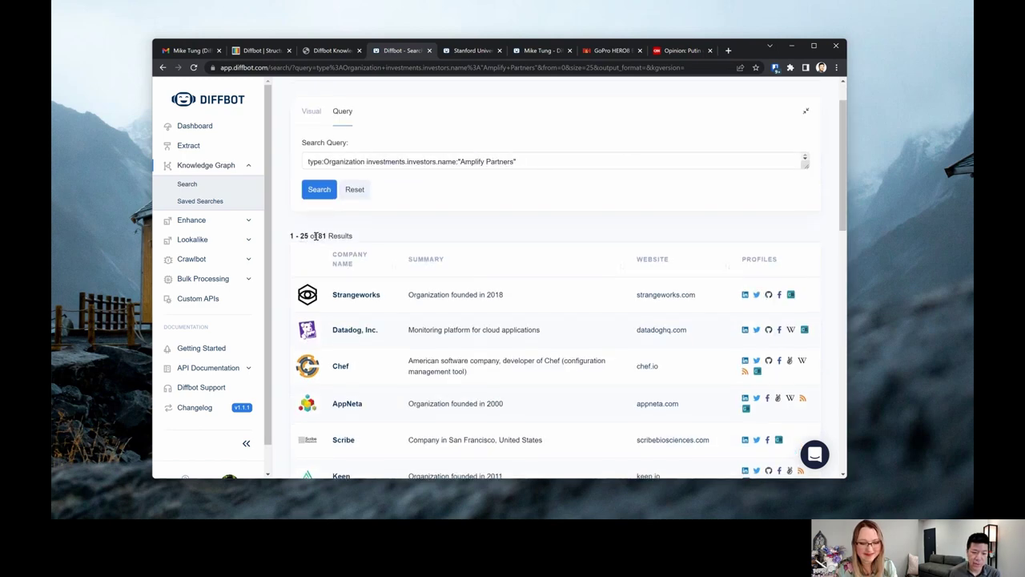
Step: Show the Amplify Partners investment results as a graph and examine the connections between companies, investors and locations
{"action": "scroll", "coordinate": [469, 236], "scroll_direction": "up", "scroll_amount": 1}
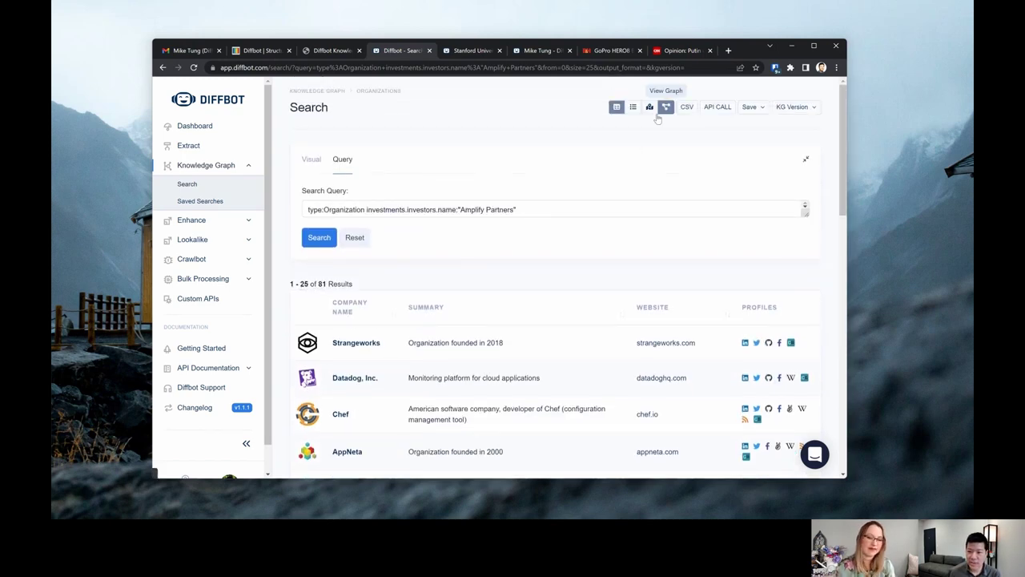
{"action": "left_click", "coordinate": [665, 110]}
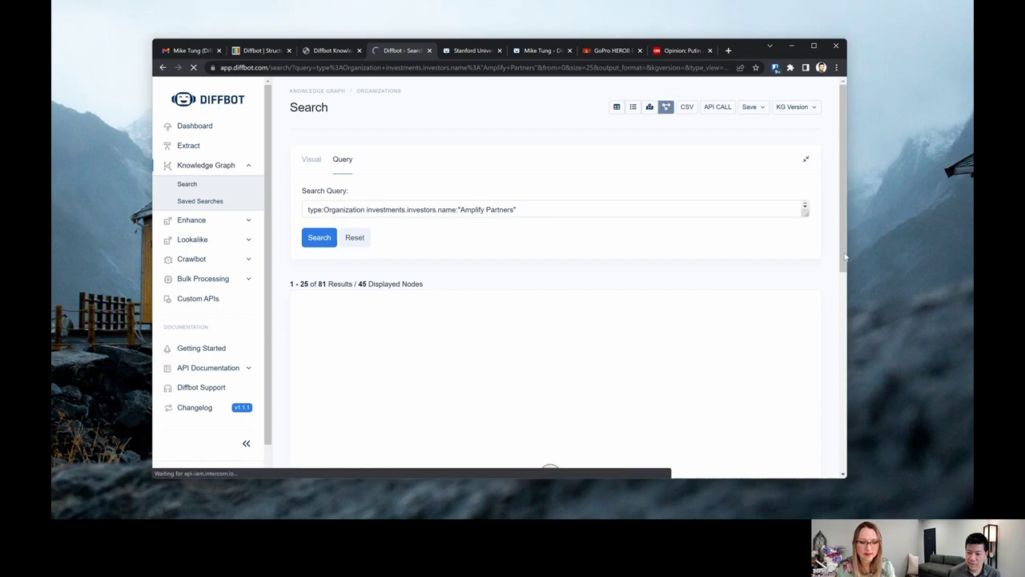
{"action": "left_click_drag", "start_coordinate": [841, 271], "coordinate": [828, 393]}
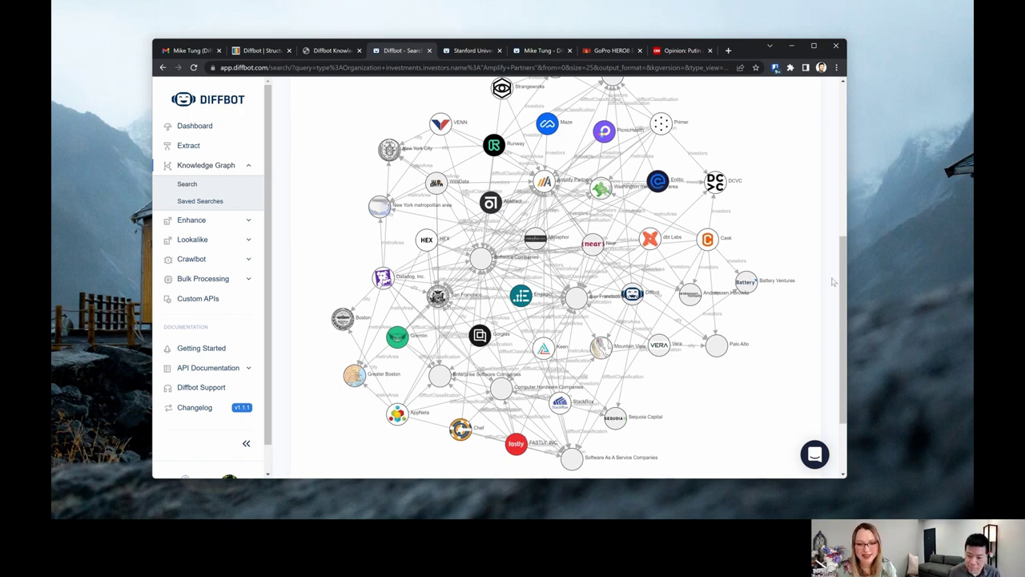
{"action": "scroll", "coordinate": [832, 282], "scroll_direction": "down", "scroll_amount": 1}
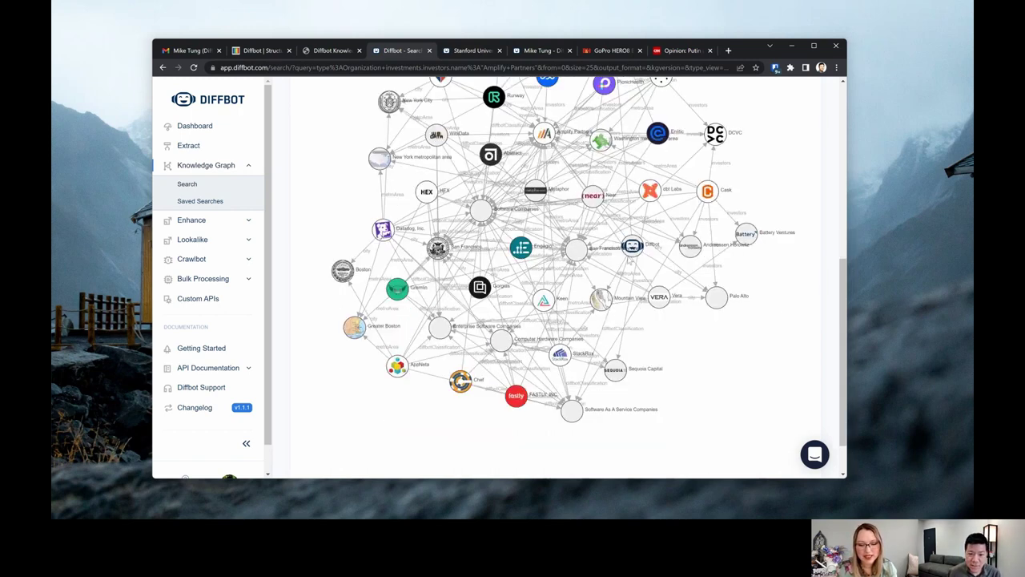
{"action": "scroll", "coordinate": [833, 288], "scroll_direction": "down", "scroll_amount": 1}
{"action": "scroll", "coordinate": [833, 288], "scroll_direction": "up", "scroll_amount": 1}
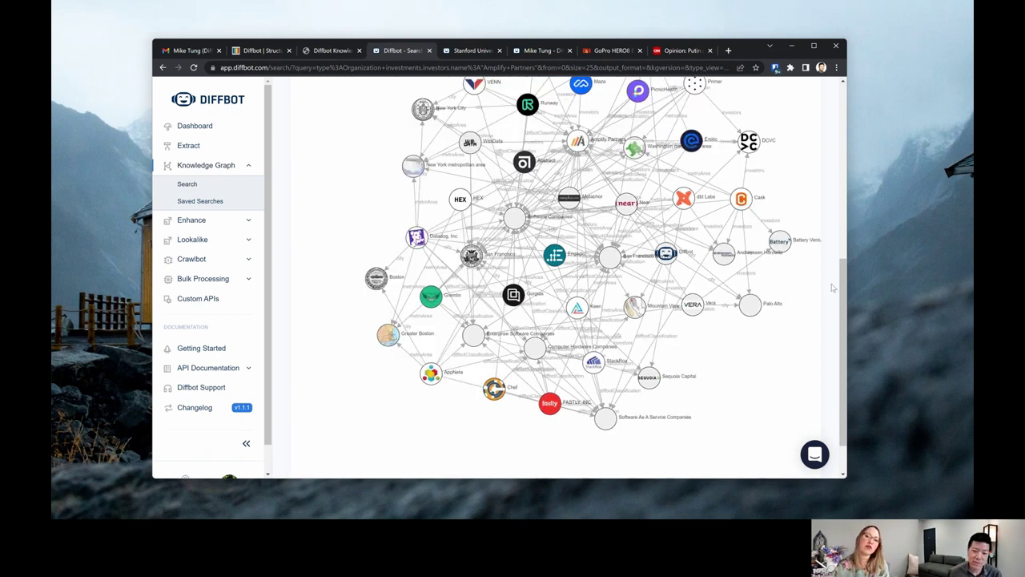
{"action": "scroll", "coordinate": [833, 288], "scroll_direction": "up", "scroll_amount": 2}
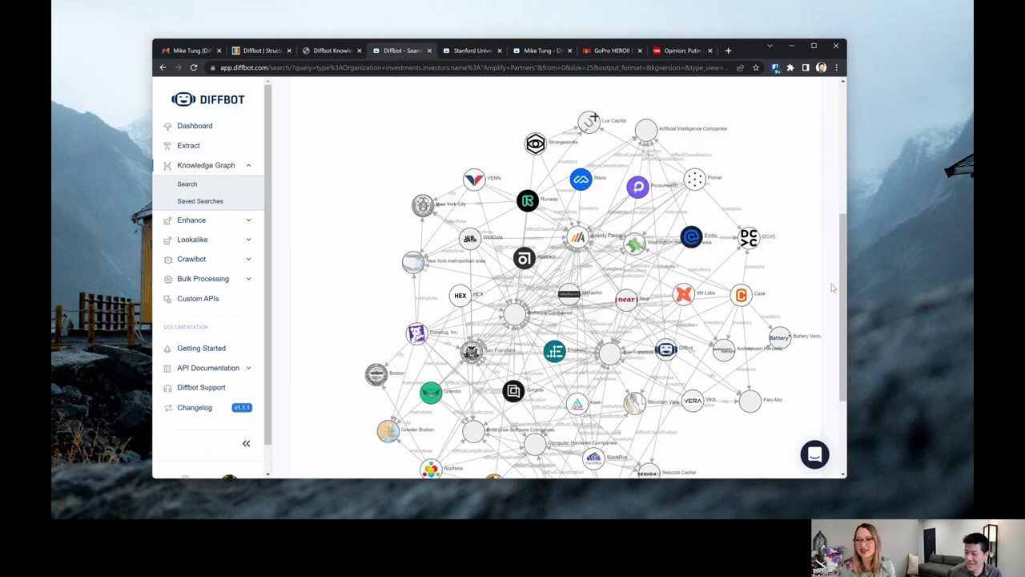
{"action": "left_click_drag", "start_coordinate": [805, 286], "coordinate": [762, 268]}
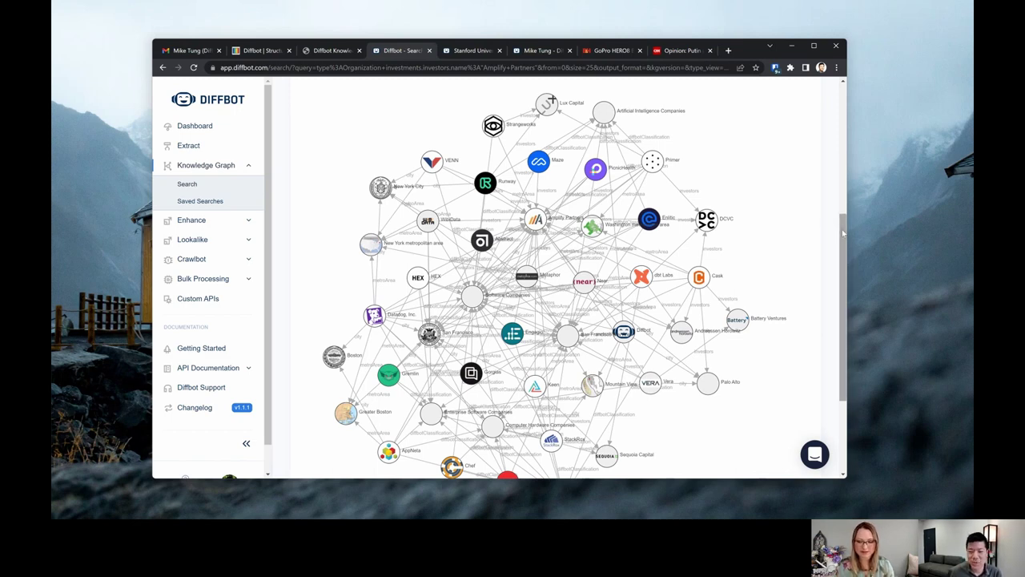
Step: Return the investment results from the graph to the table view and look over the companies
{"action": "left_click_drag", "start_coordinate": [841, 217], "coordinate": [853, 112]}
{"action": "scroll", "coordinate": [487, 238], "scroll_direction": "up", "scroll_amount": 1}
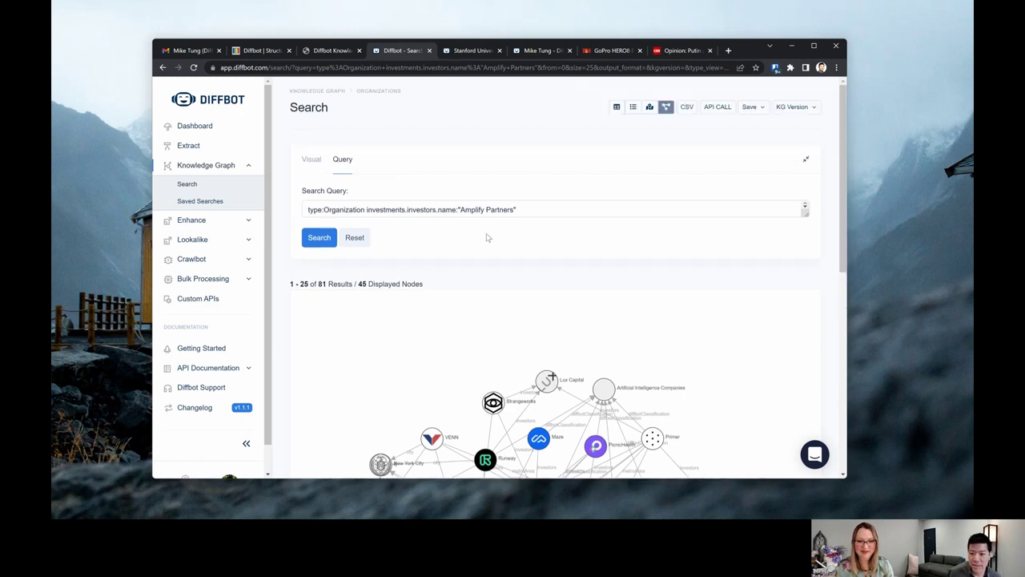
{"action": "left_click", "coordinate": [632, 108]}
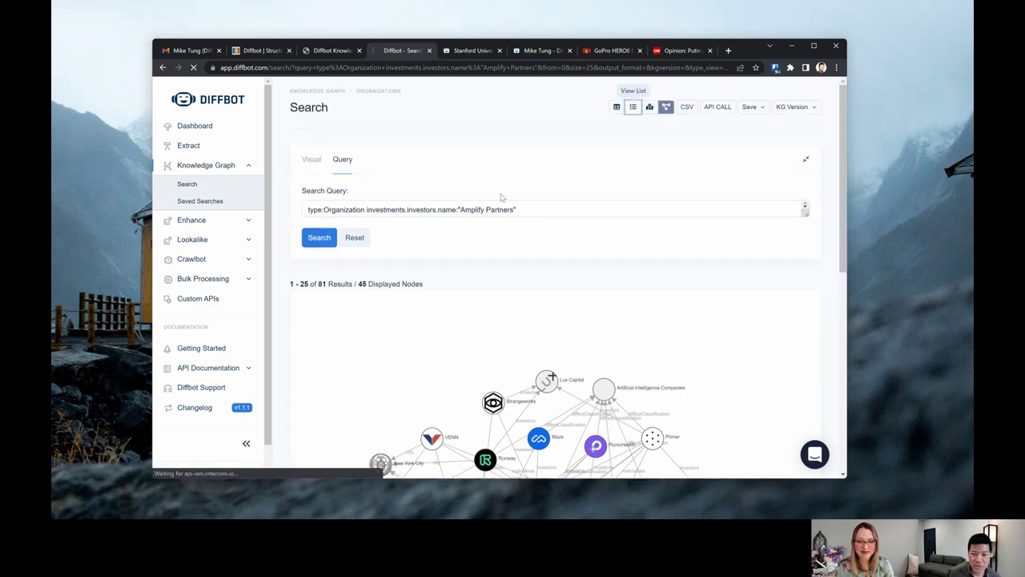
{"action": "left_click", "coordinate": [616, 107]}
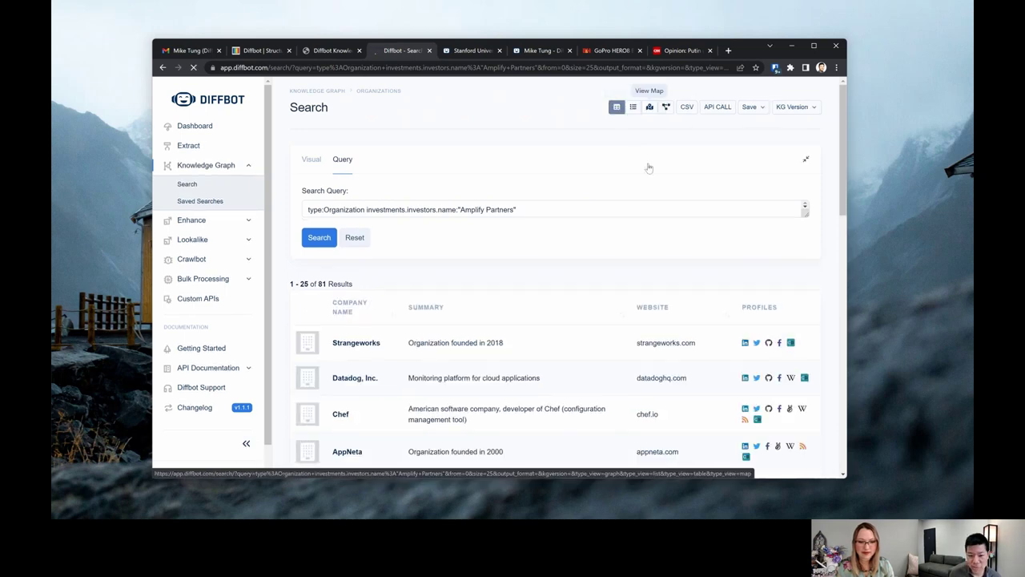
{"action": "scroll", "coordinate": [530, 277], "scroll_direction": "down", "scroll_amount": 1}
{"action": "scroll", "coordinate": [531, 276], "scroll_direction": "down", "scroll_amount": 1}
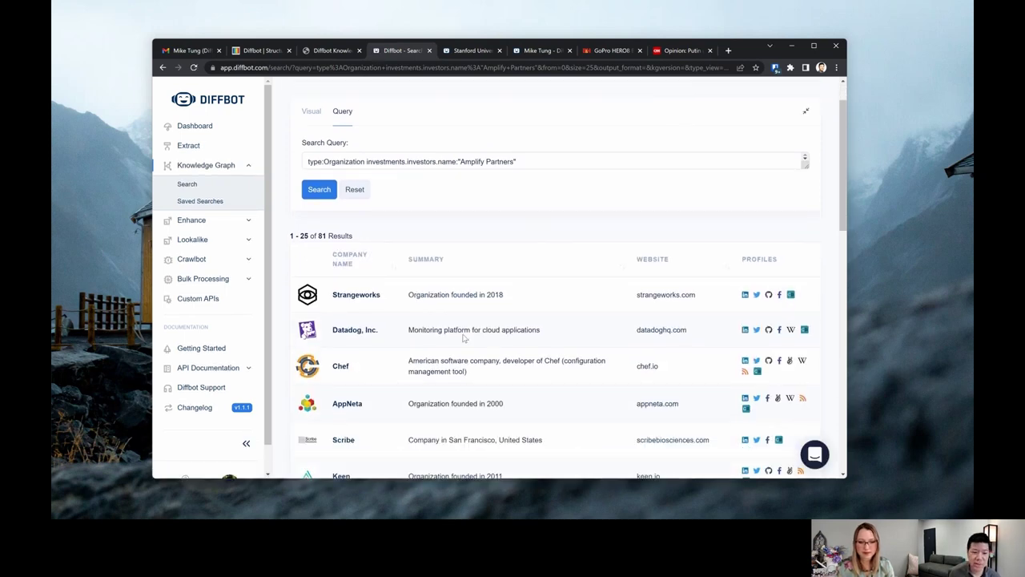
Step: View the investor query in Visual mode, and load a blank Knowledge Graph search at app.diffbot.com/search/
{"action": "left_click", "coordinate": [311, 111]}
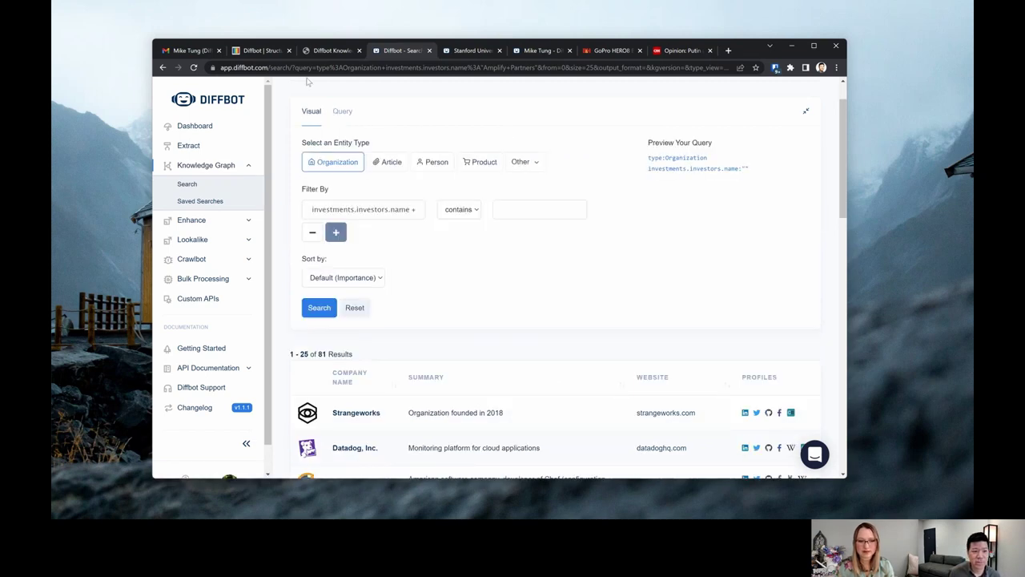
{"action": "key", "text": "ctrl+l"}
{"action": "type", "text": "app.diffbot.com/search/"}
{"action": "key", "text": "Return"}
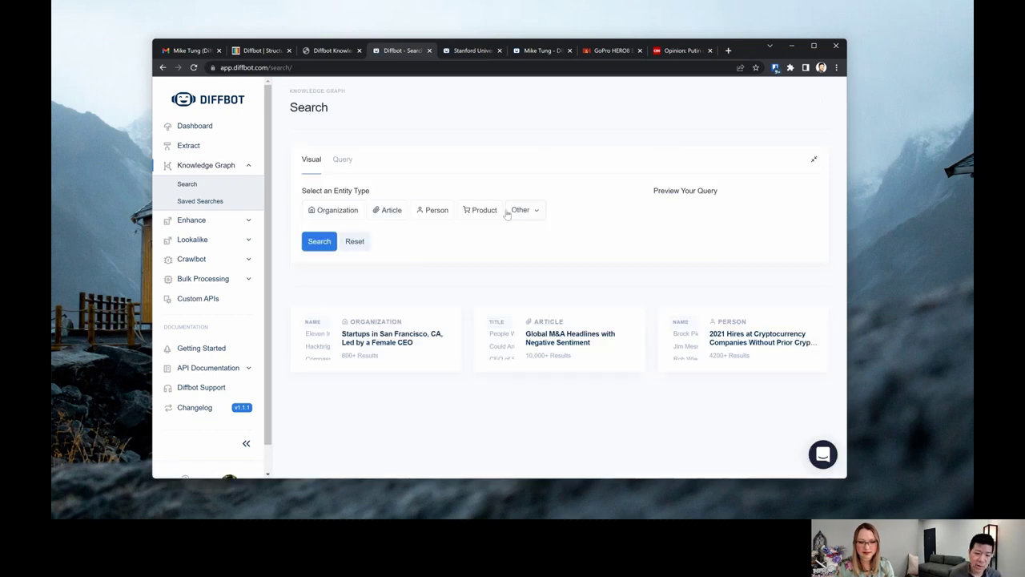
Step: Set up a Product search with a filter for brand containing Nike
{"action": "left_click", "coordinate": [492, 213]}
{"action": "left_click", "coordinate": [336, 257]}
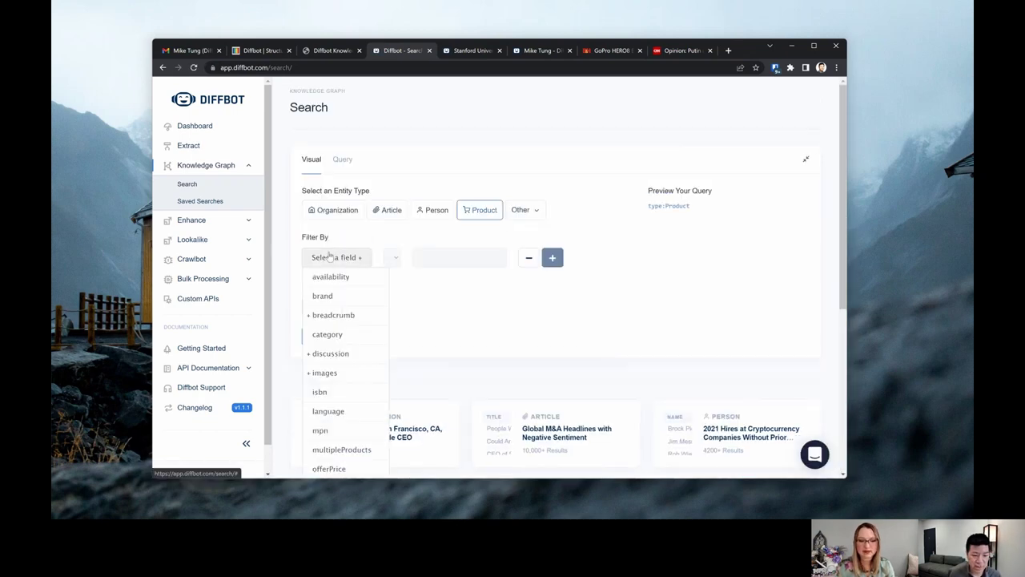
{"action": "left_click", "coordinate": [322, 295]}
{"action": "left_click", "coordinate": [453, 257]}
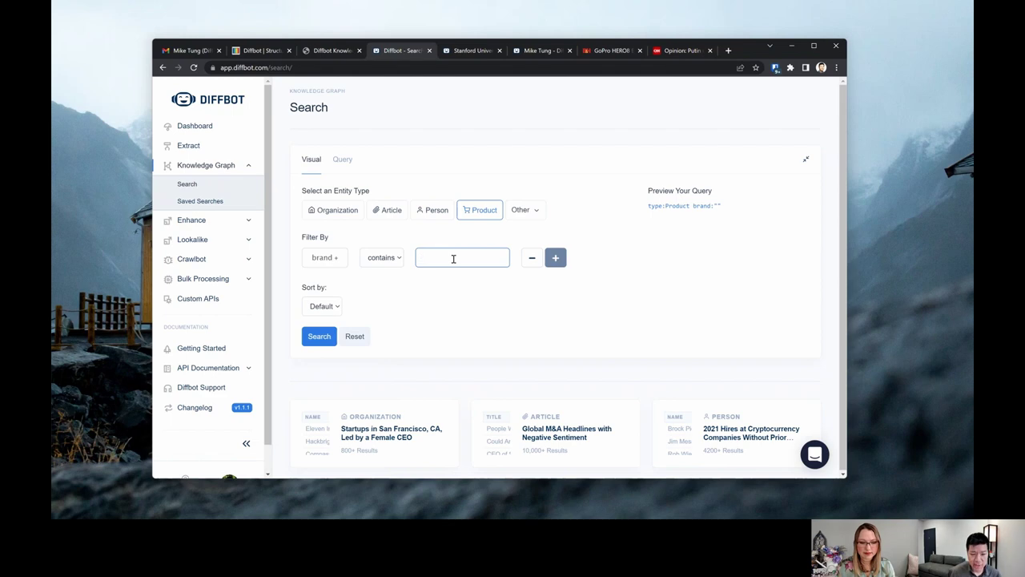
{"action": "type", "text": "Nike"}
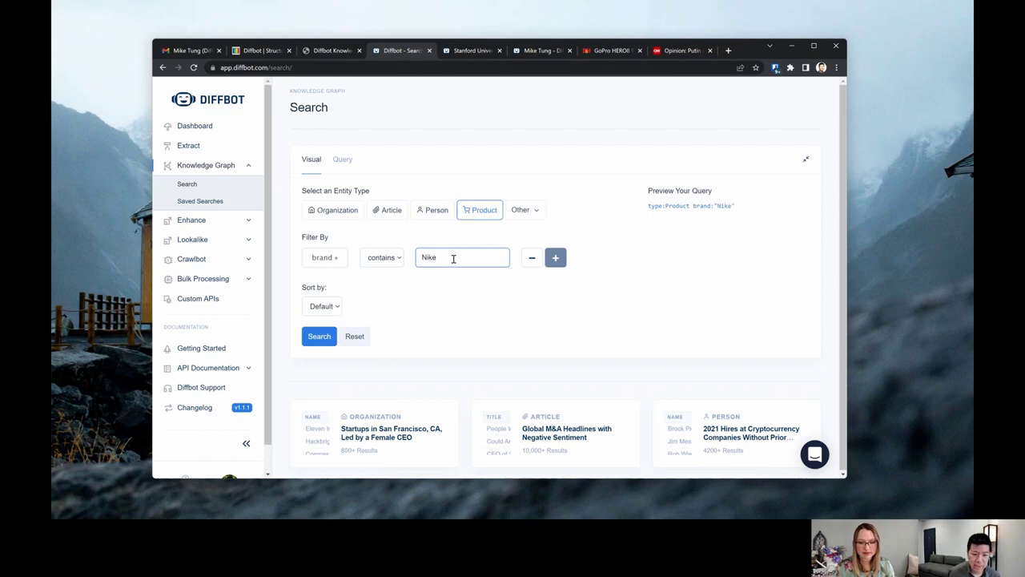
Step: Add a second filter for title containing shoes and run the product search
{"action": "left_click", "coordinate": [555, 257]}
{"action": "left_click", "coordinate": [338, 285]}
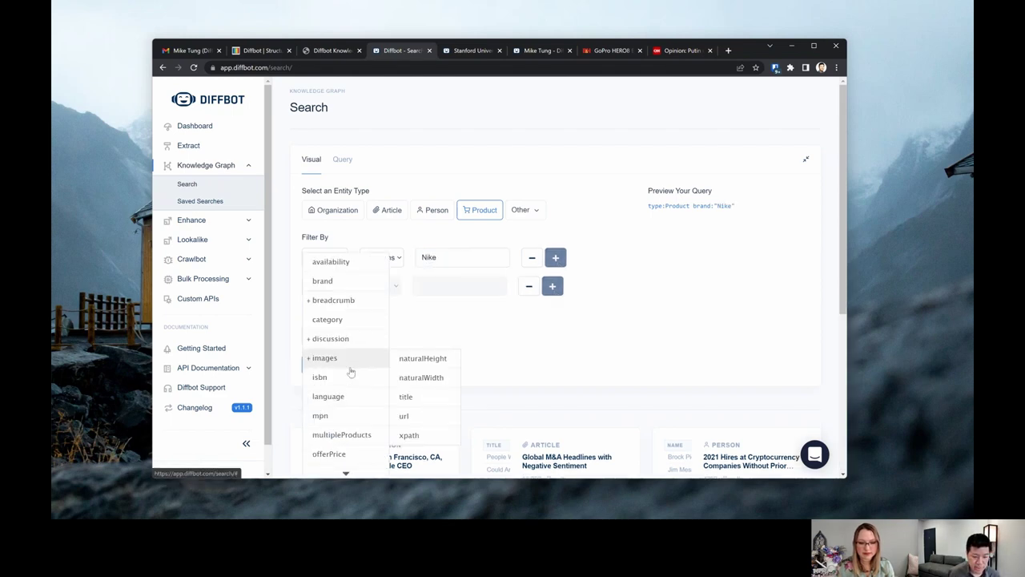
{"action": "scroll", "coordinate": [364, 413], "scroll_direction": "down", "scroll_amount": 3}
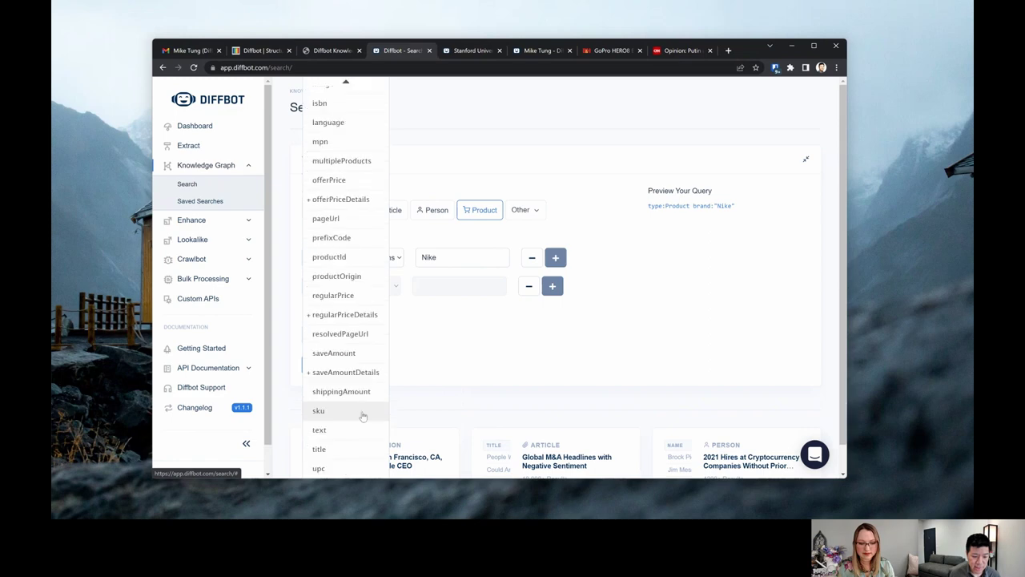
{"action": "left_click", "coordinate": [339, 446]}
{"action": "left_click", "coordinate": [463, 287]}
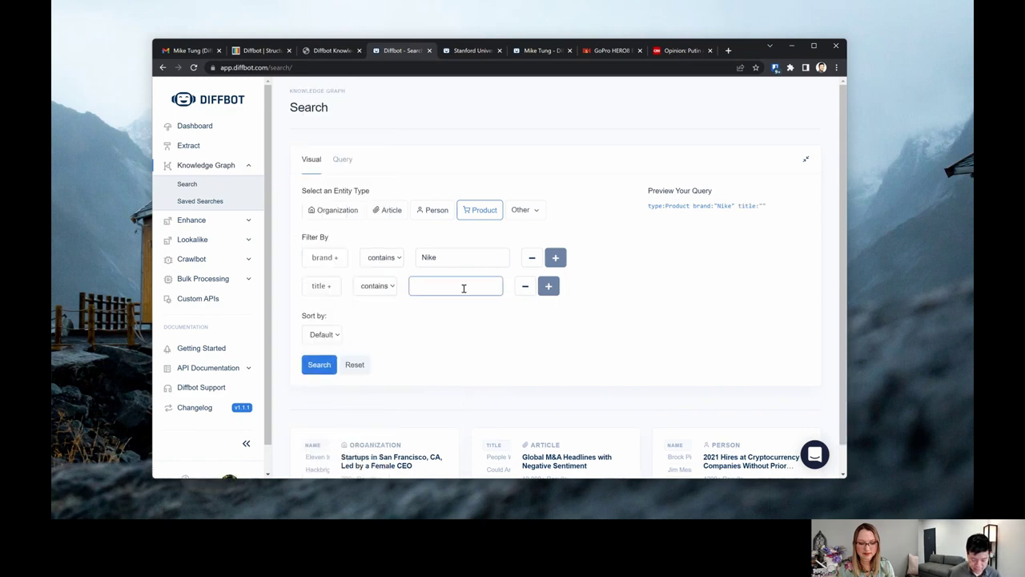
{"action": "type", "text": "shoes"}
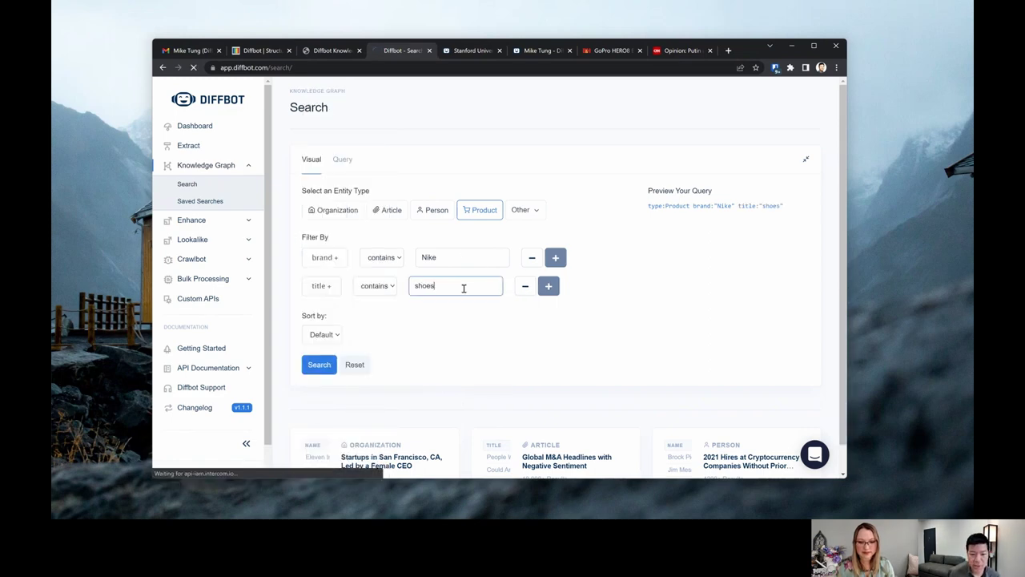
{"action": "key", "text": "Return"}
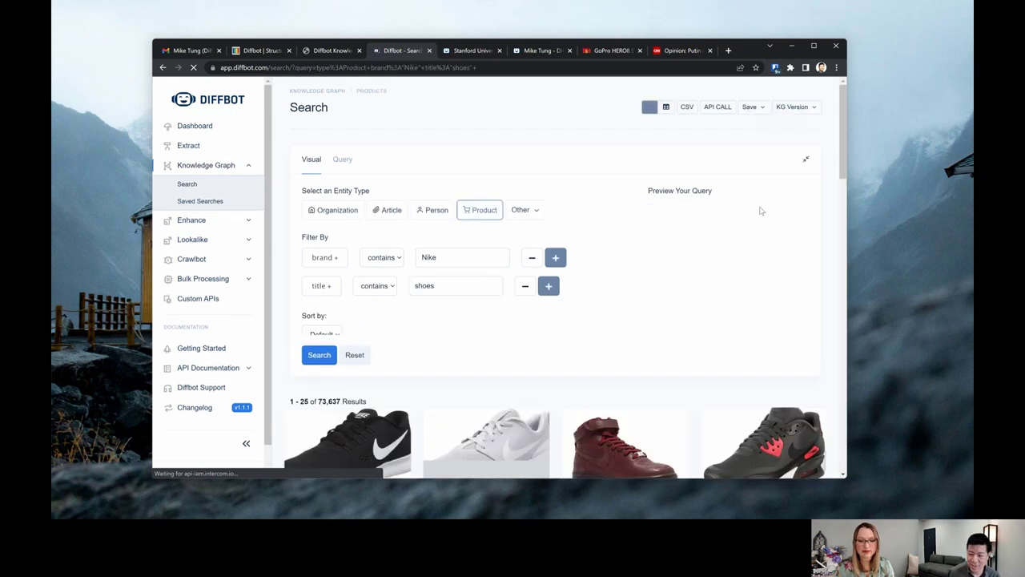
Step: Look through the Nike shoe results, view the NIKE Roshe G Spikeless Golf Shoes record and return to the results
{"action": "left_click_drag", "start_coordinate": [844, 142], "coordinate": [829, 249]}
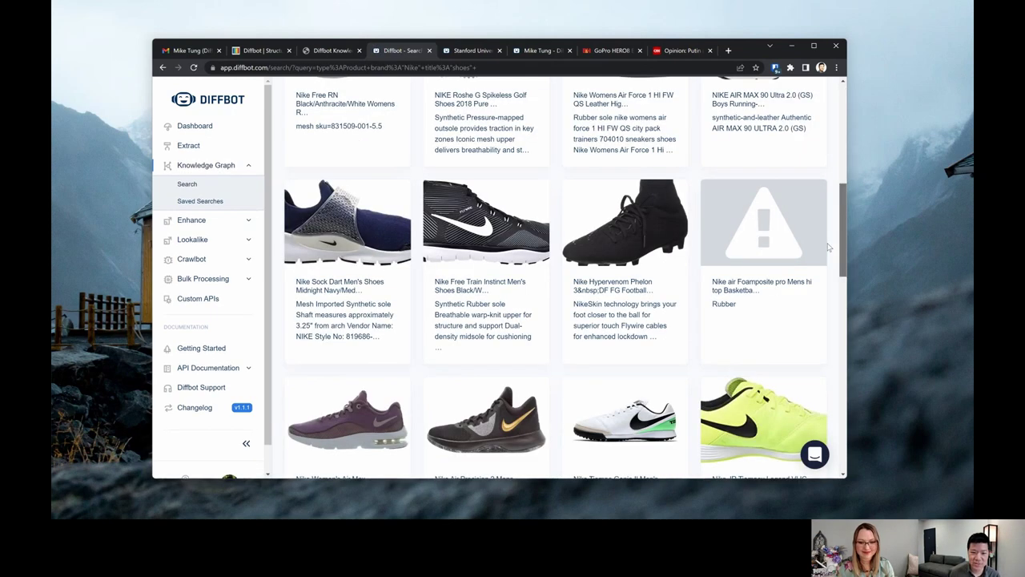
{"action": "scroll", "coordinate": [829, 248], "scroll_direction": "up", "scroll_amount": 2}
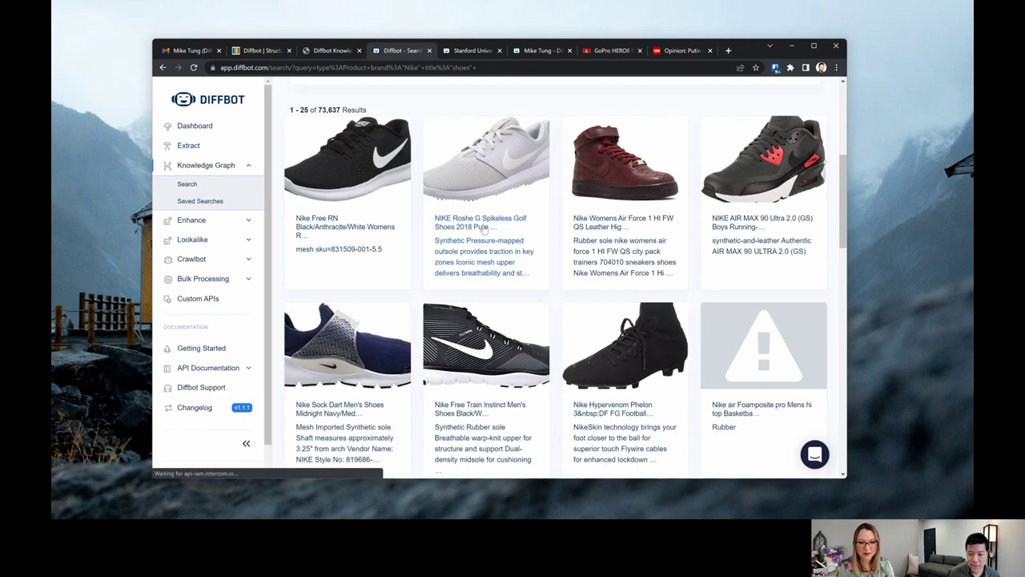
{"action": "left_click", "coordinate": [484, 229]}
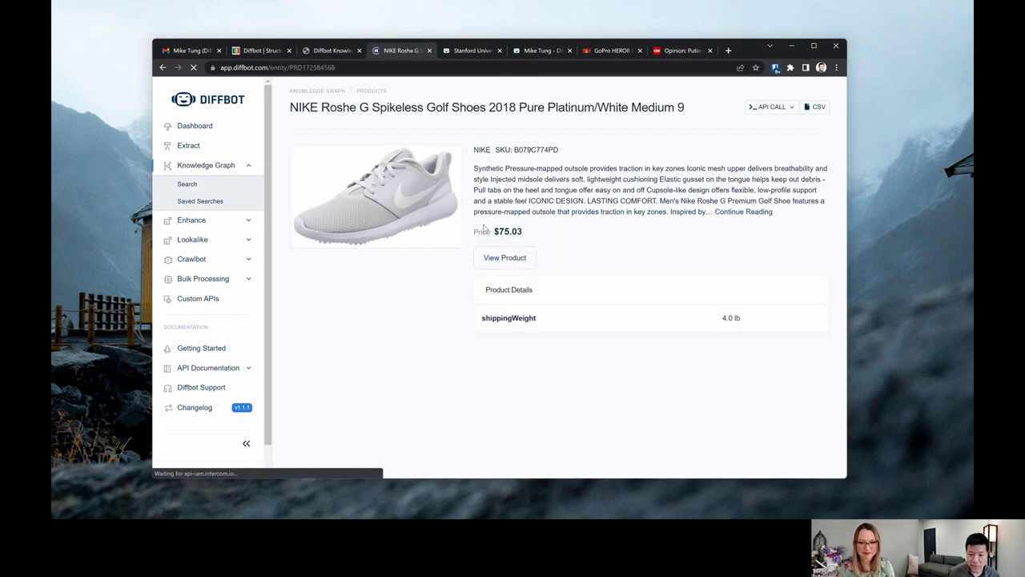
{"action": "key", "text": "alt+Left"}
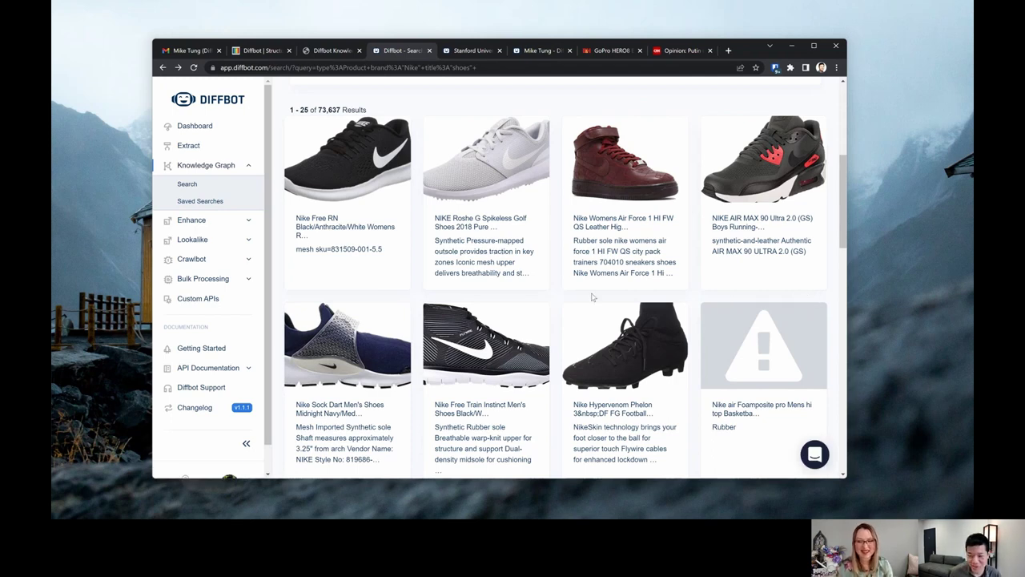
Step: Open the Nike Free Train Instinct Men's Shoes record from the product results and view its product details
{"action": "scroll", "coordinate": [591, 297], "scroll_direction": "down", "scroll_amount": 1}
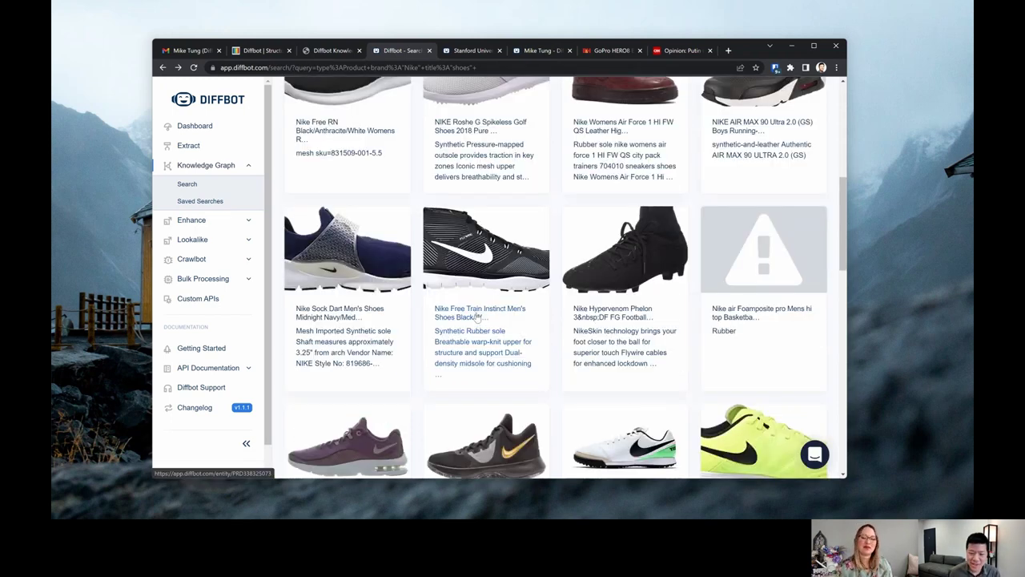
{"action": "left_click", "coordinate": [468, 319]}
{"action": "scroll", "coordinate": [529, 286], "scroll_direction": "down", "scroll_amount": 3}
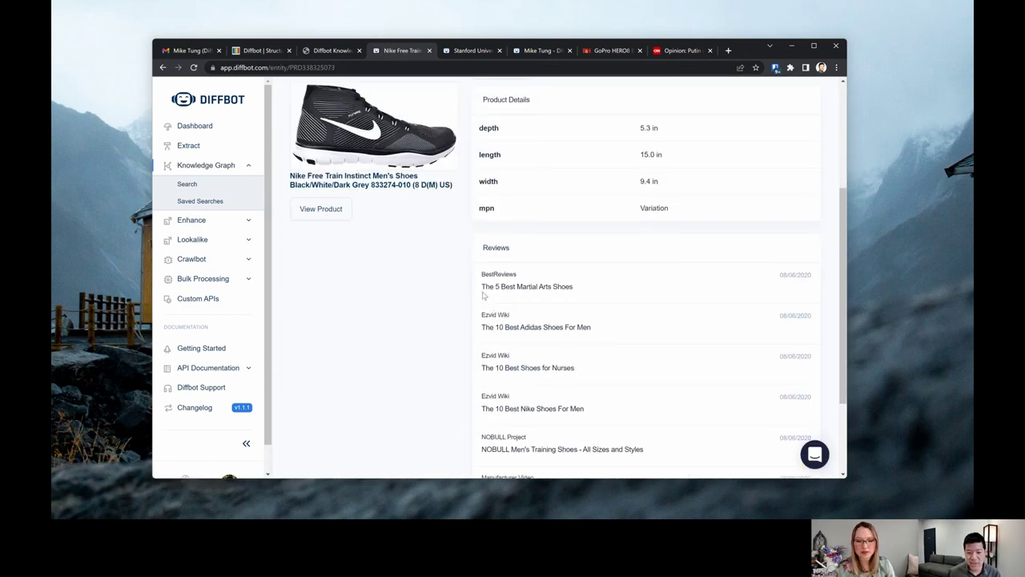
{"action": "scroll", "coordinate": [369, 184], "scroll_direction": "up", "scroll_amount": 1}
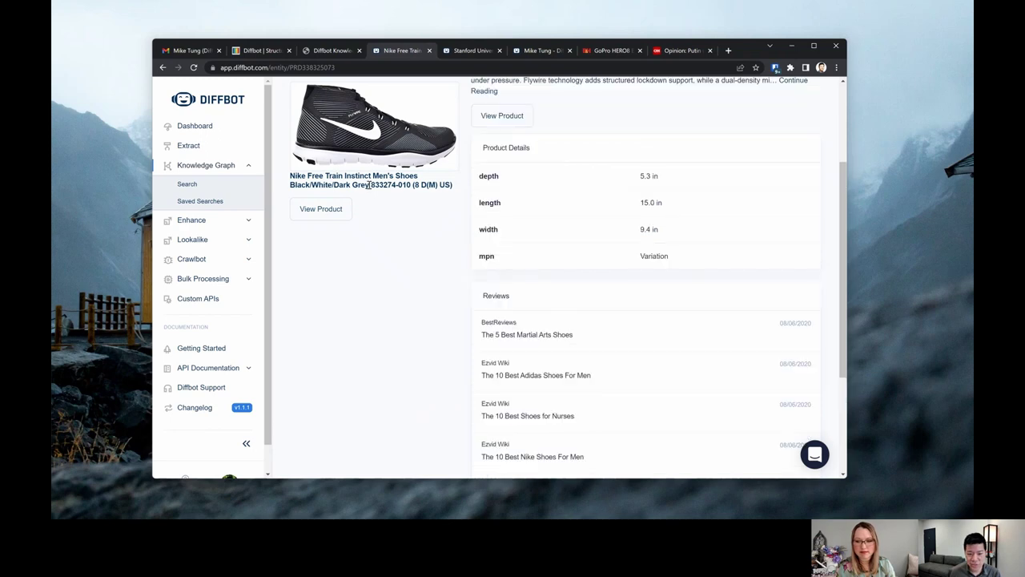
Step: Look through the shoe's reviews, highlight "5 Best Martial Arts" in the BestReviews title, and return to the product results
{"action": "scroll", "coordinate": [513, 264], "scroll_direction": "down", "scroll_amount": 2}
{"action": "left_click_drag", "start_coordinate": [495, 238], "coordinate": [552, 240]}
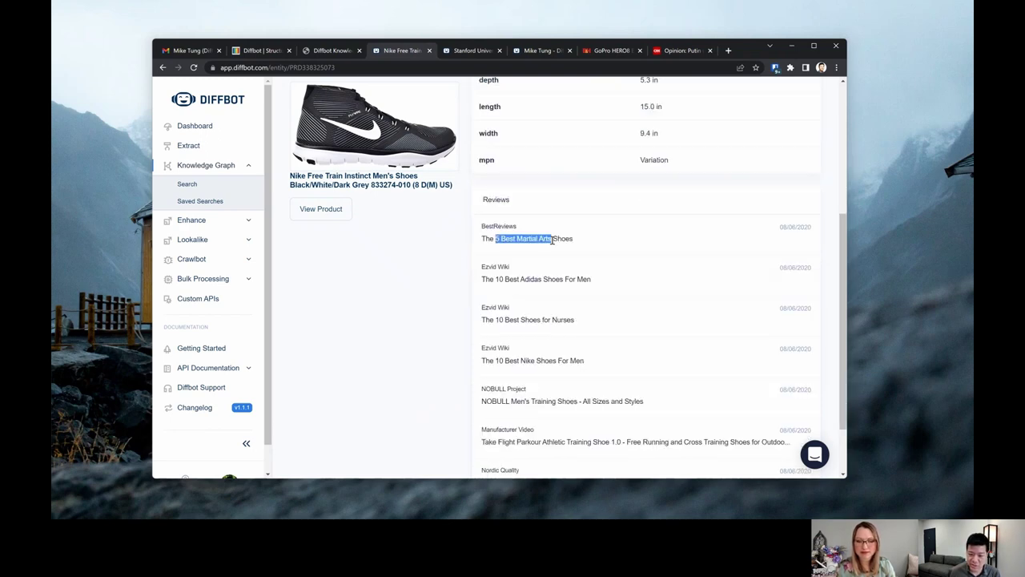
{"action": "scroll", "coordinate": [551, 240], "scroll_direction": "down", "scroll_amount": 2}
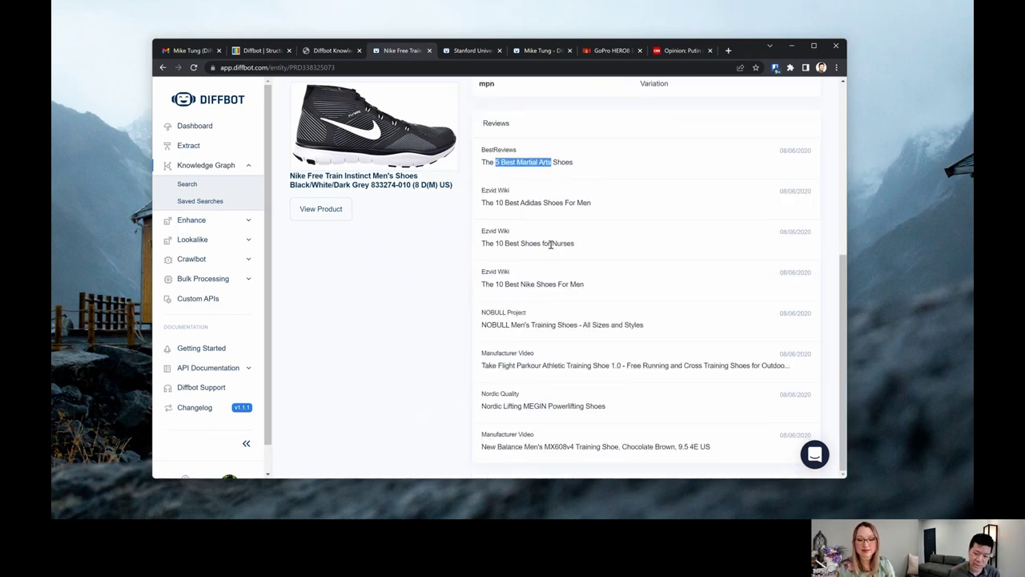
{"action": "left_click", "coordinate": [457, 284]}
{"action": "key", "text": "ctrl+r"}
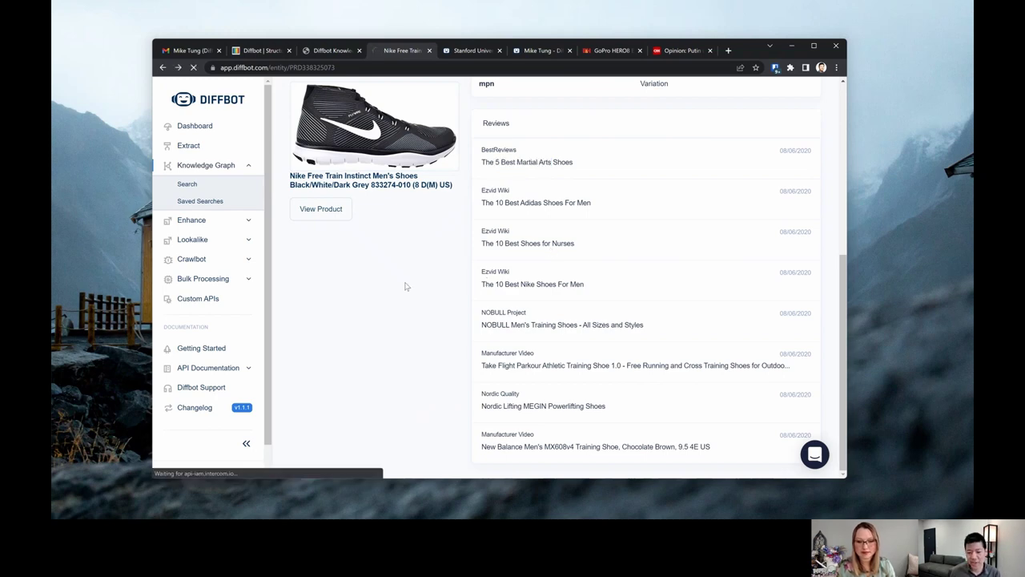
Step: Browse further through the Nike shoe results and open the NIKE Air Huarache Run Womens Shoes record
{"action": "scroll", "coordinate": [406, 297], "scroll_direction": "down", "scroll_amount": 3}
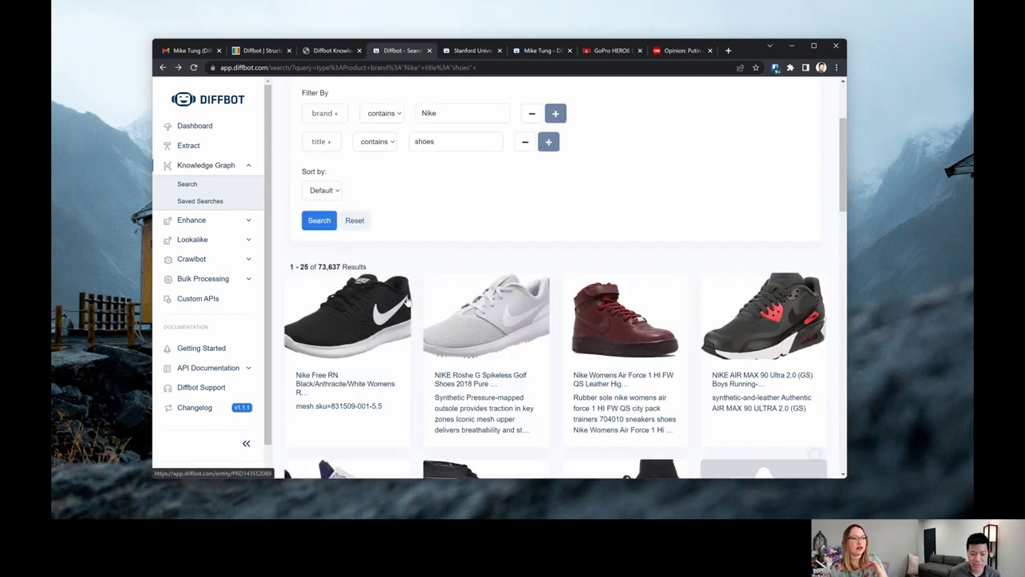
{"action": "scroll", "coordinate": [407, 300], "scroll_direction": "down", "scroll_amount": 9}
{"action": "scroll", "coordinate": [407, 300], "scroll_direction": "up", "scroll_amount": 3}
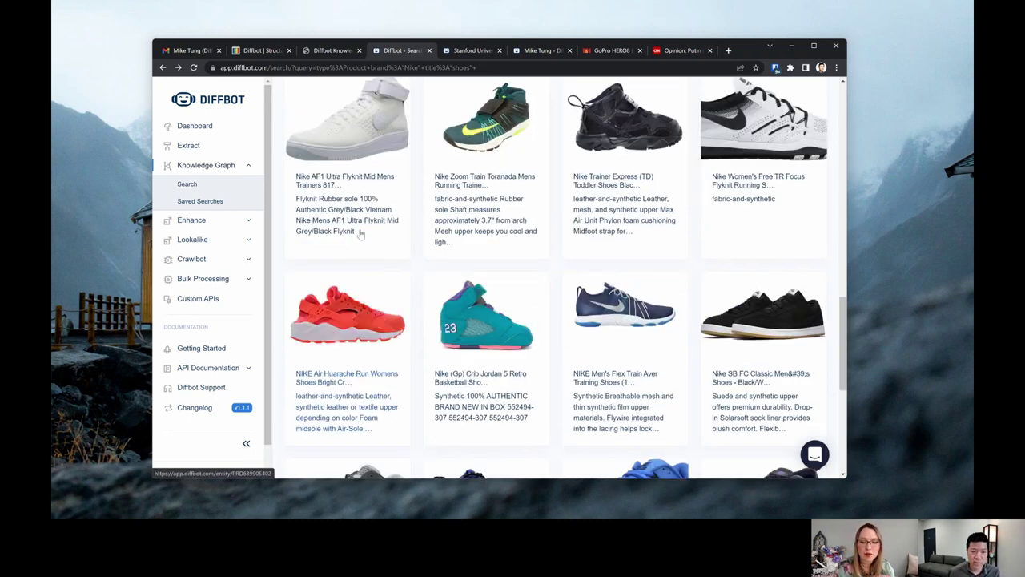
{"action": "left_click", "coordinate": [352, 311]}
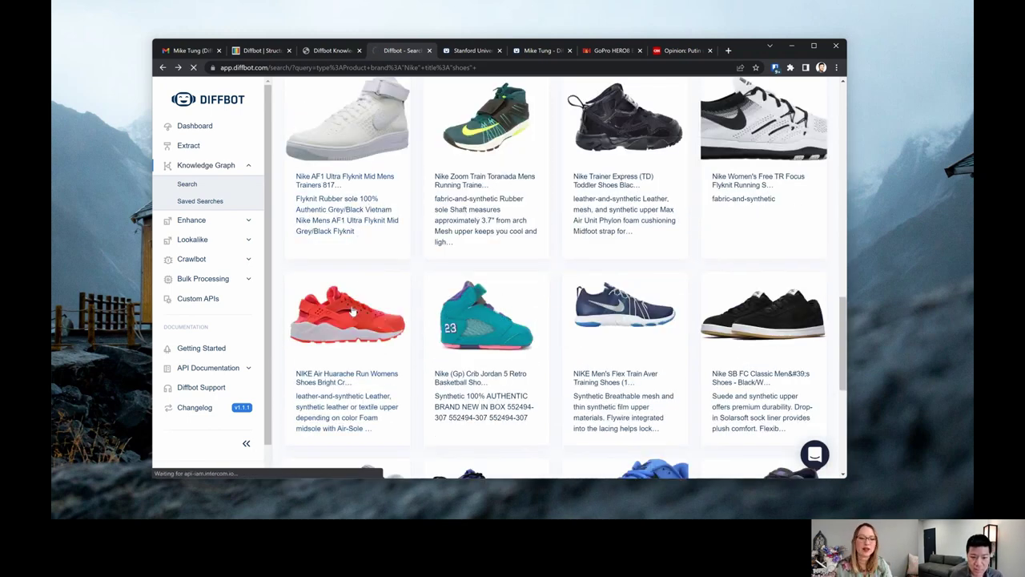